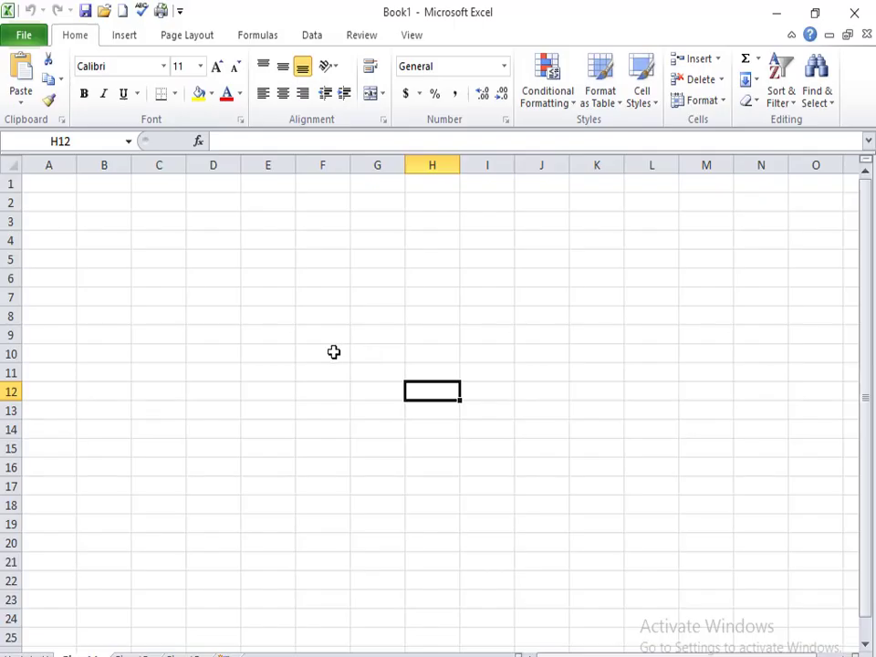
- Browse the built-in Cell Styles gallery on the empty sheet
left_click(216, 225)
left_click(642, 96)
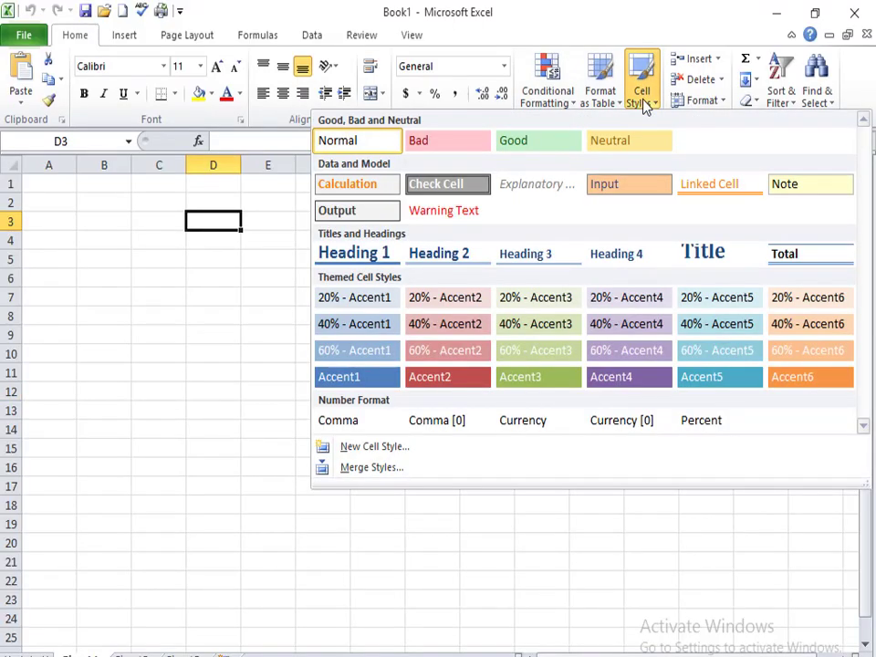
left_click(190, 289)
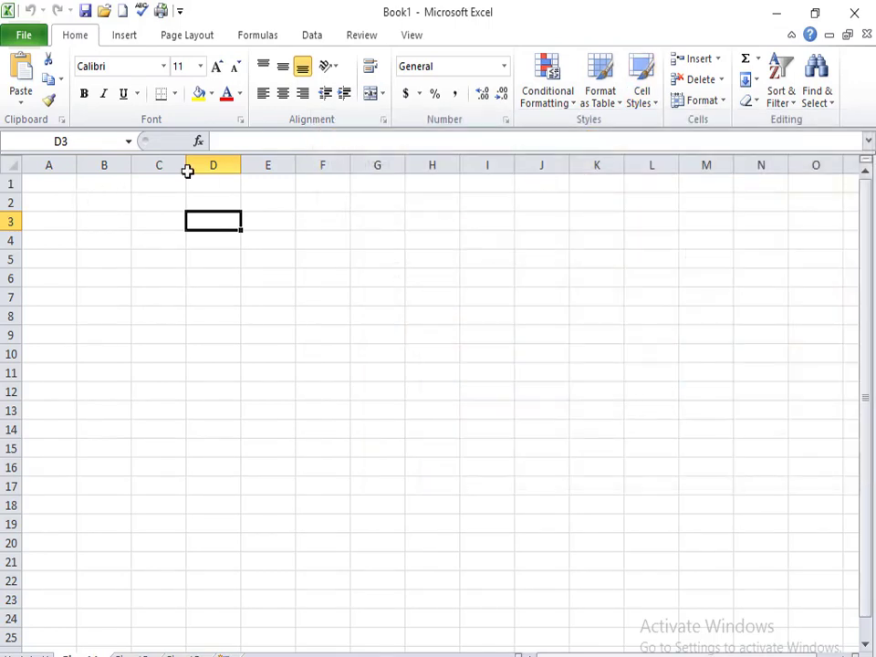
left_click(659, 108)
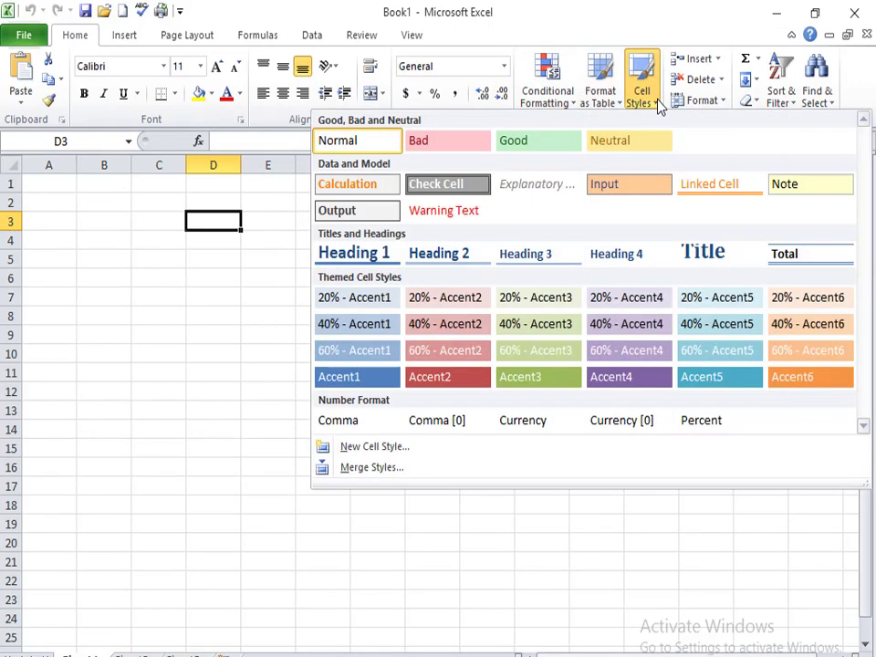
left_click(53, 187)
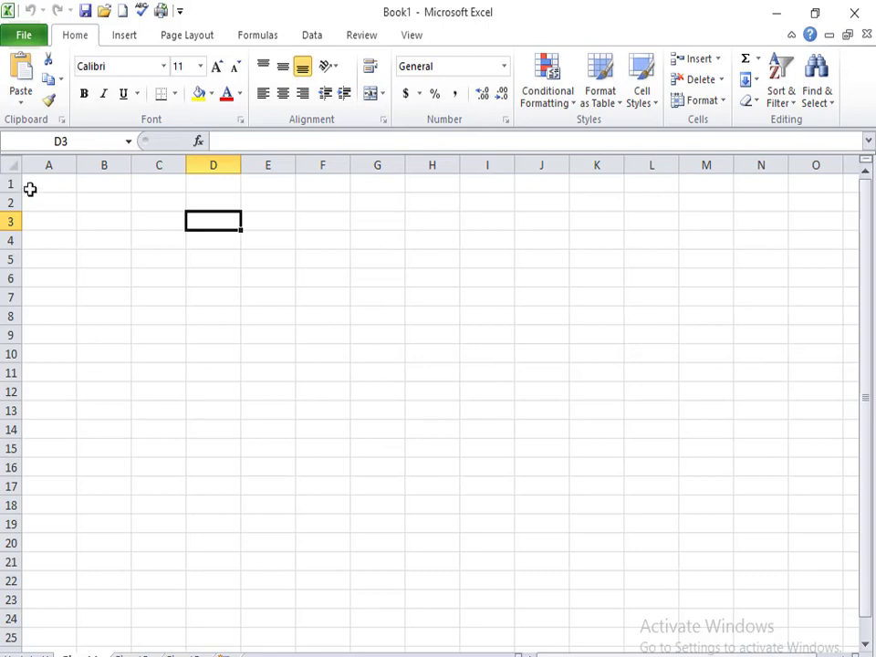
- Enter the headers Name in A1 and Marks in B1
left_click(55, 179)
type("name")
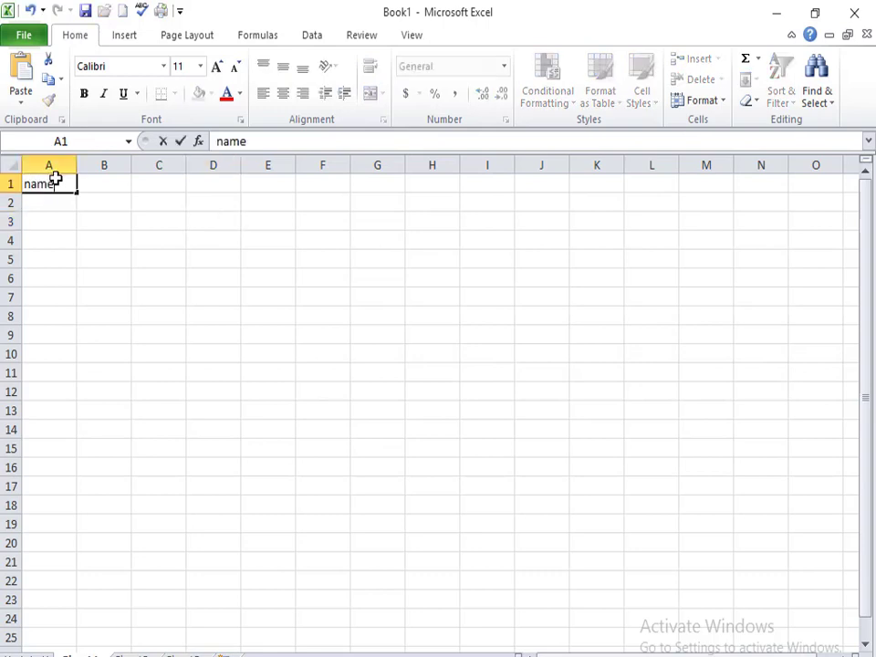
key("BackSpace")
key("BackSpace")
type("m")
key("Tab")
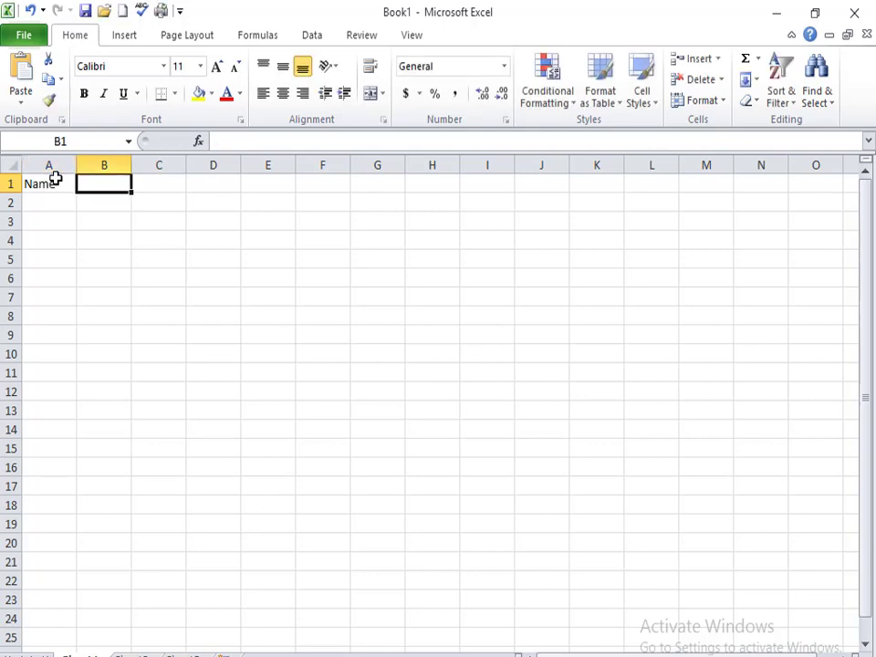
type("Marks")
key("Return")
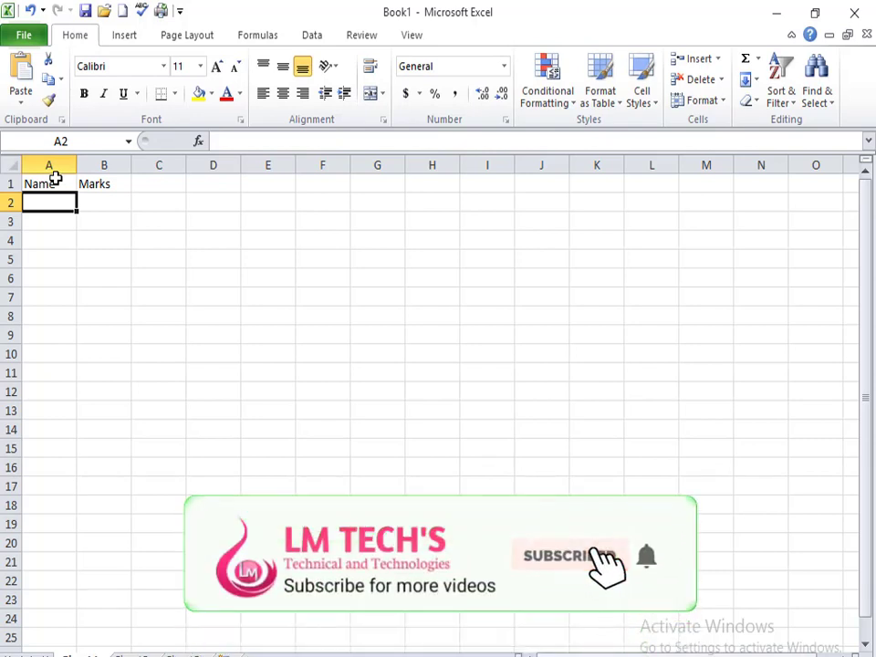
- Enter the first two student names with marks 99 and 70
type("A")
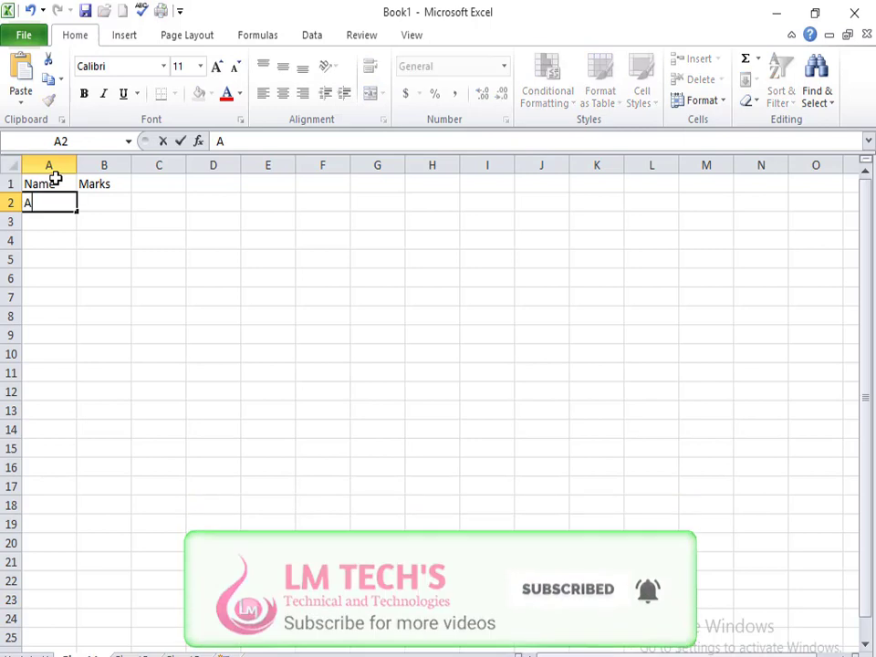
type("nu")
key("Tab")
type("9")
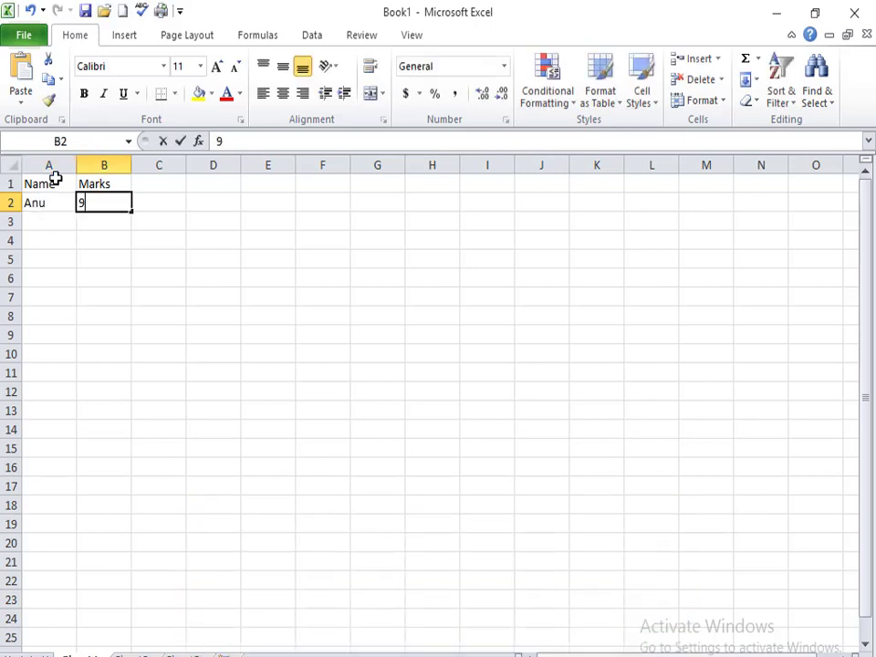
type("9")
key("Return")
key("Left")
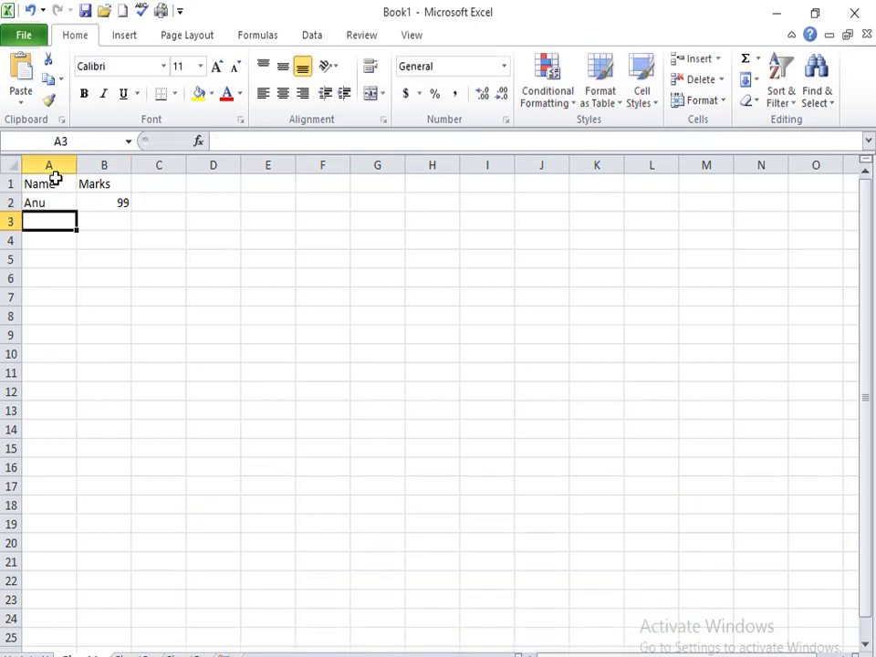
type("Bala")
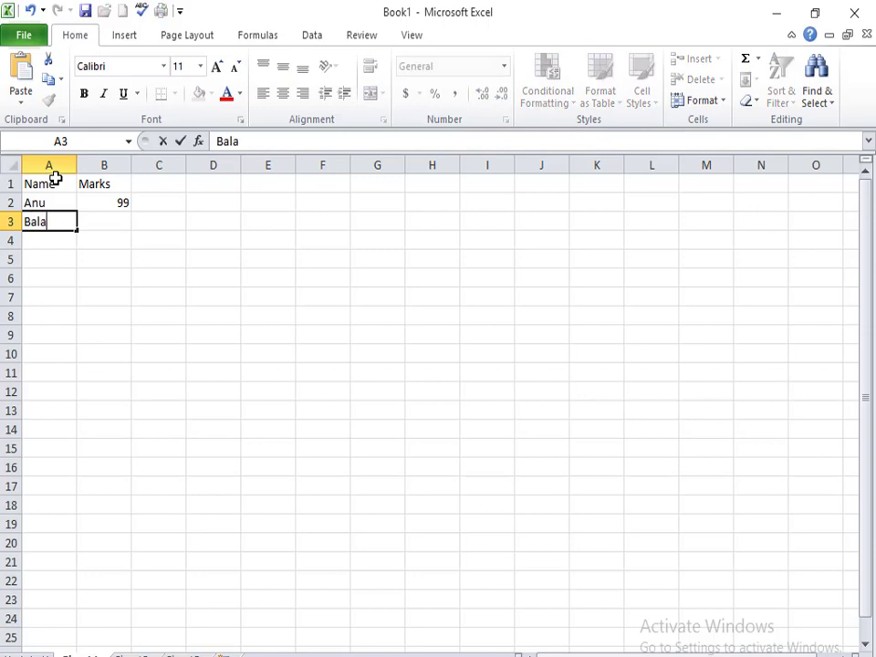
key("Tab")
type("70")
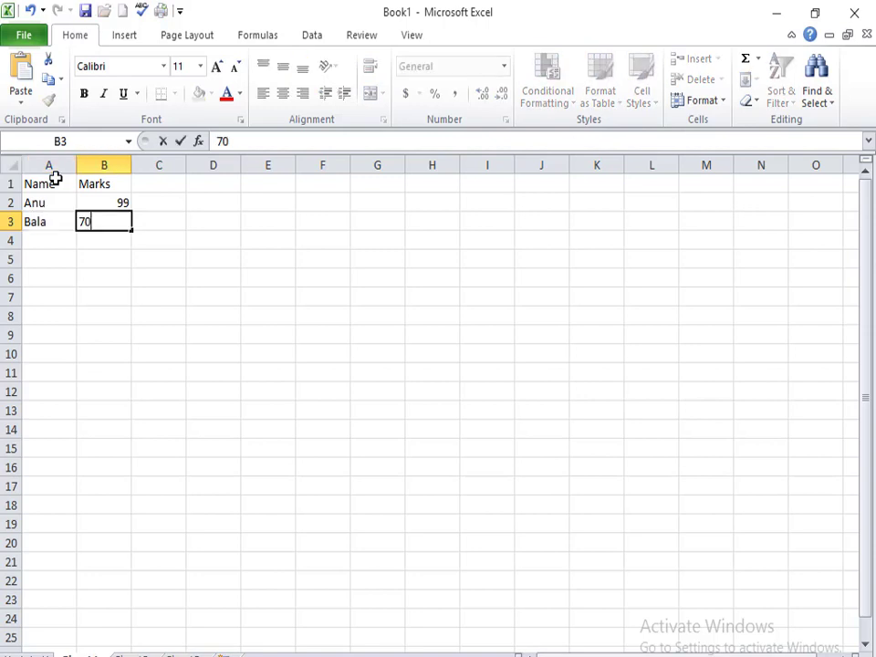
key("Return")
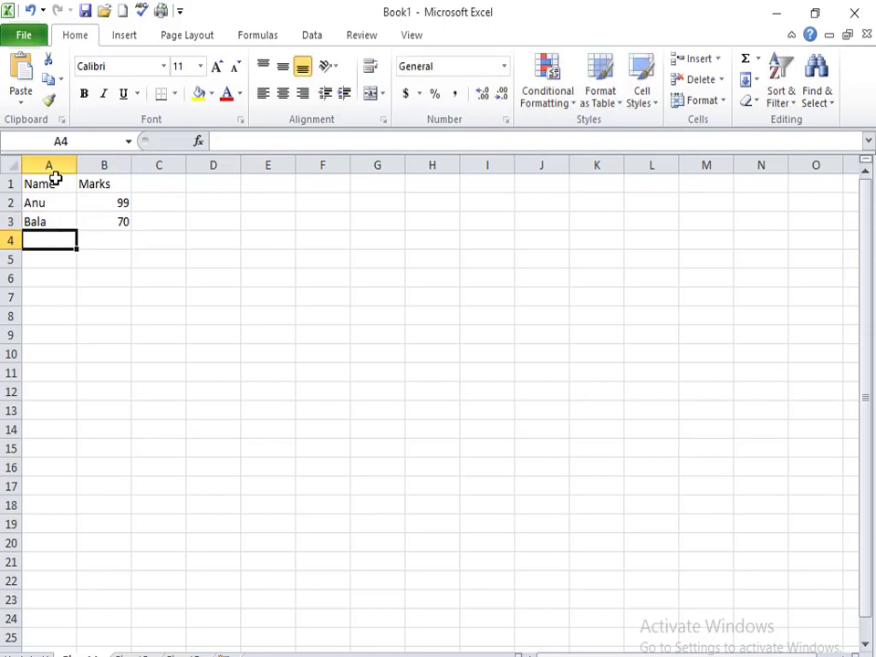
- Enter three more student names with marks 80, 80 and 66
type("Suji")
key("Tab")
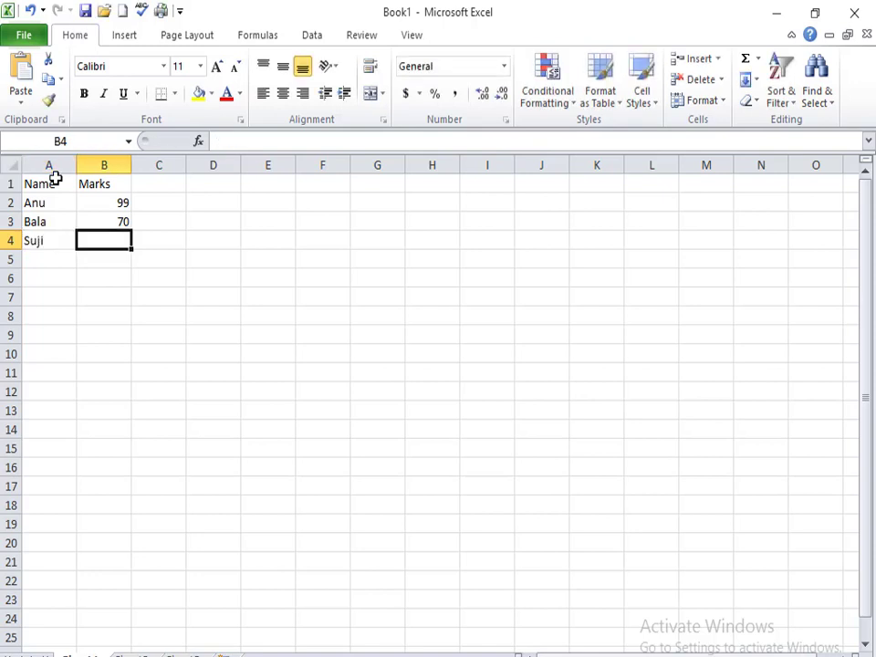
type("80")
key("Return")
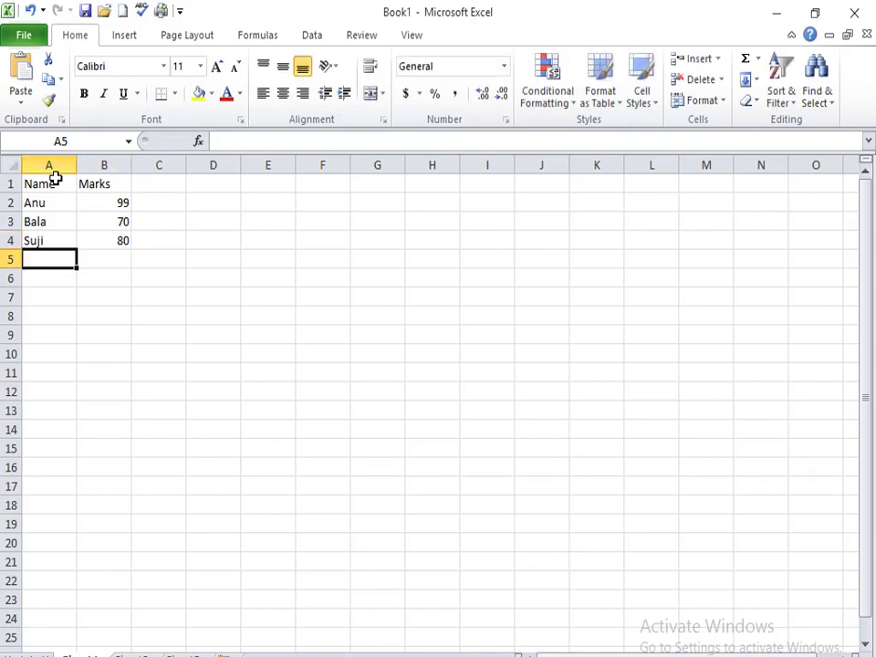
type("Ka")
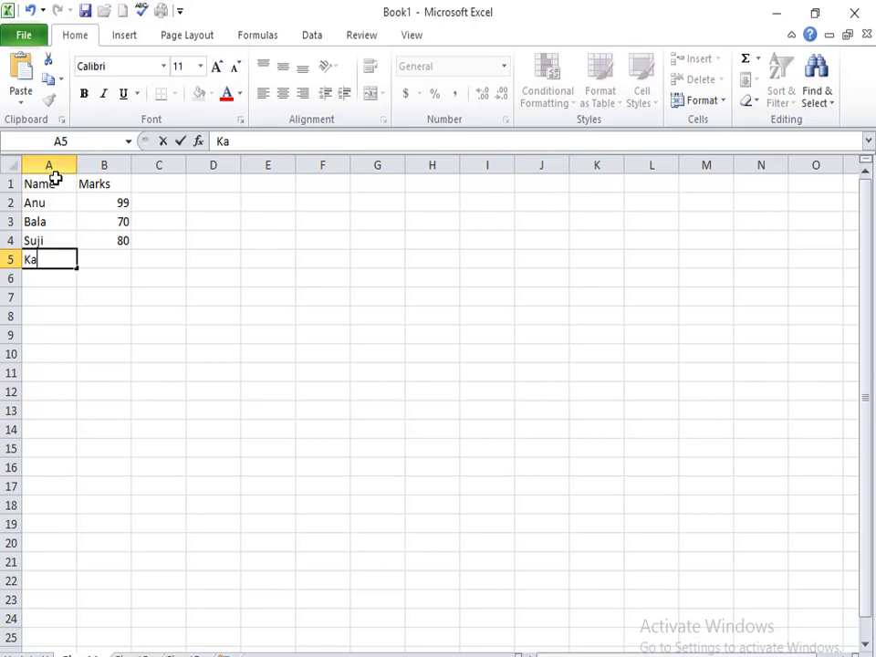
type("ran")
key("Tab")
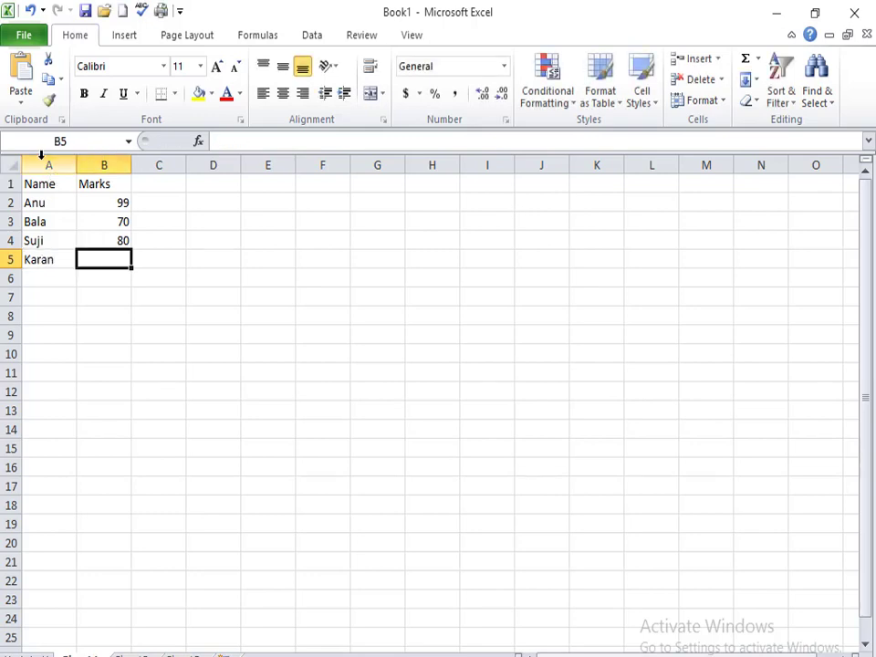
type("80")
key("Return")
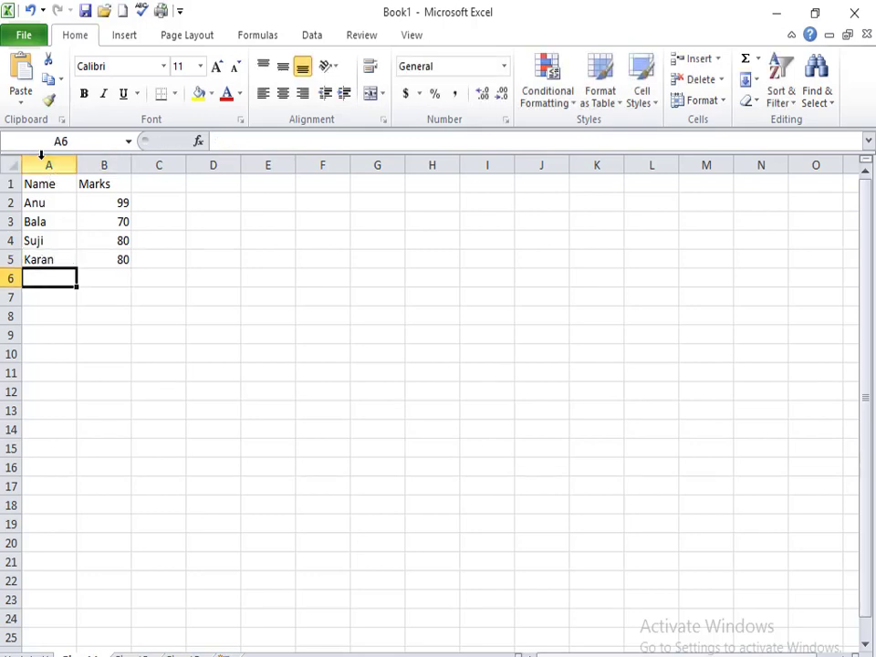
type("sou")
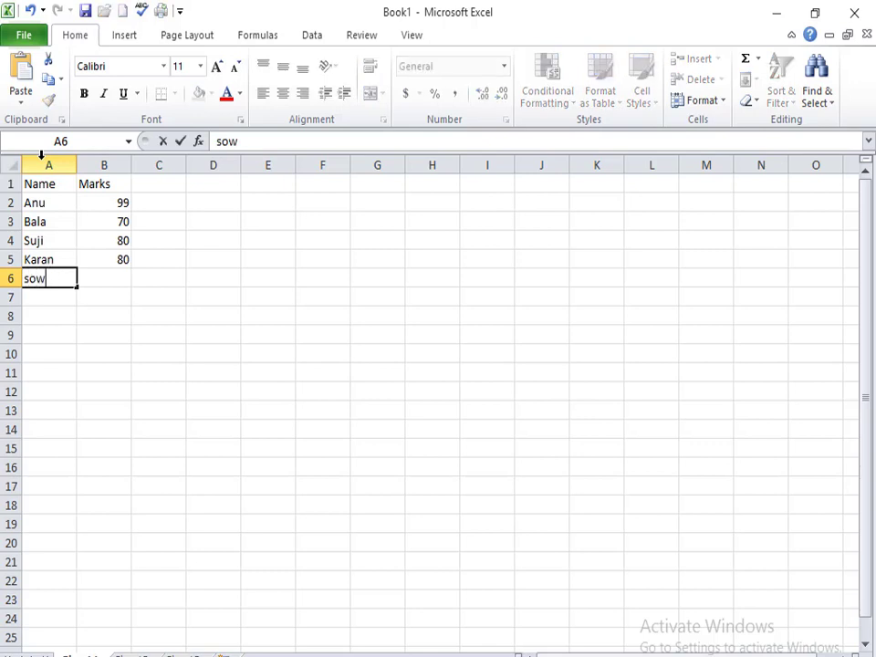
type("minya")
key("Tab")
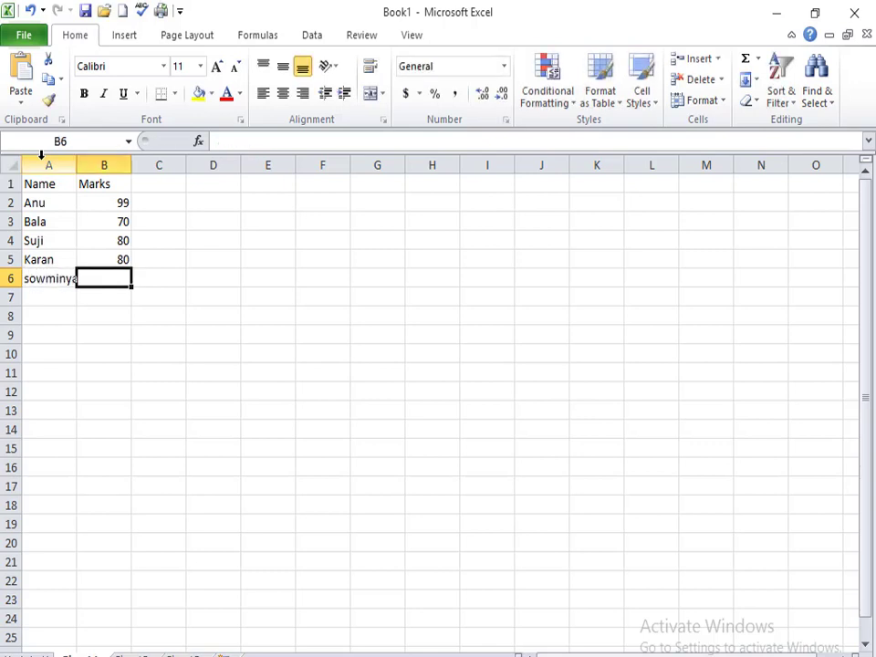
type("66")
key("Return")
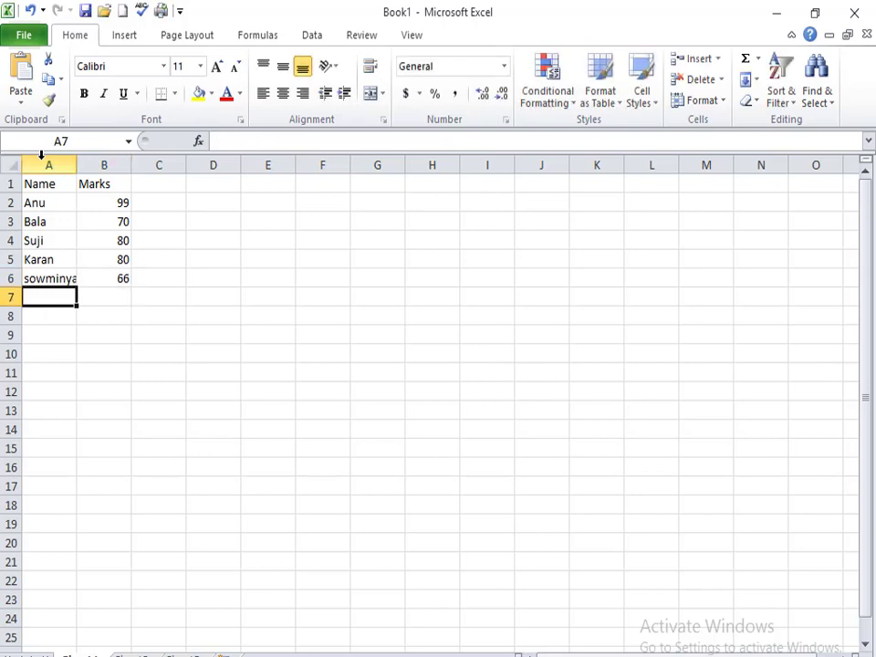
key("Up")
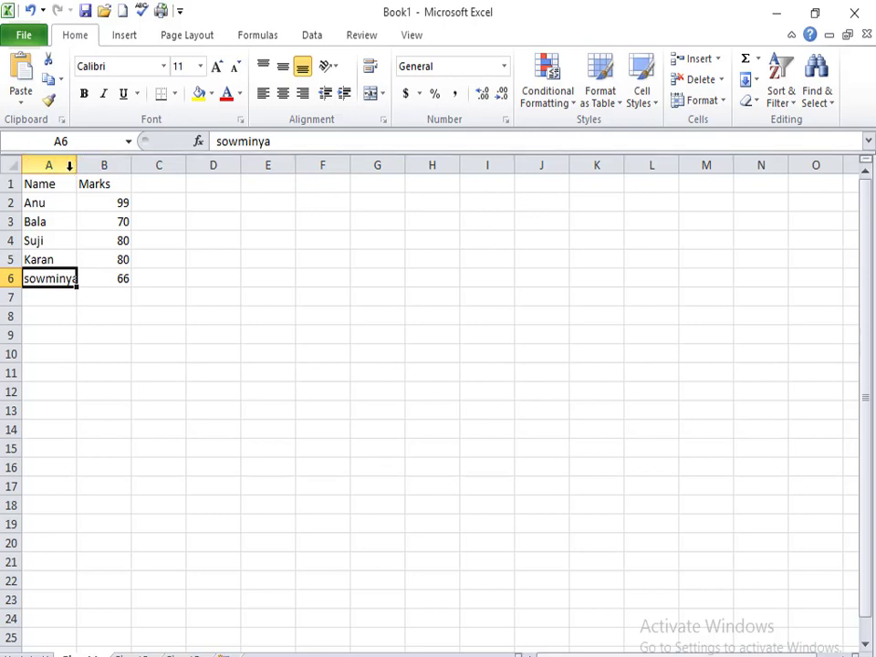
- Widen column A to fit the names and select the table
left_click_drag(77, 166, 86, 166)
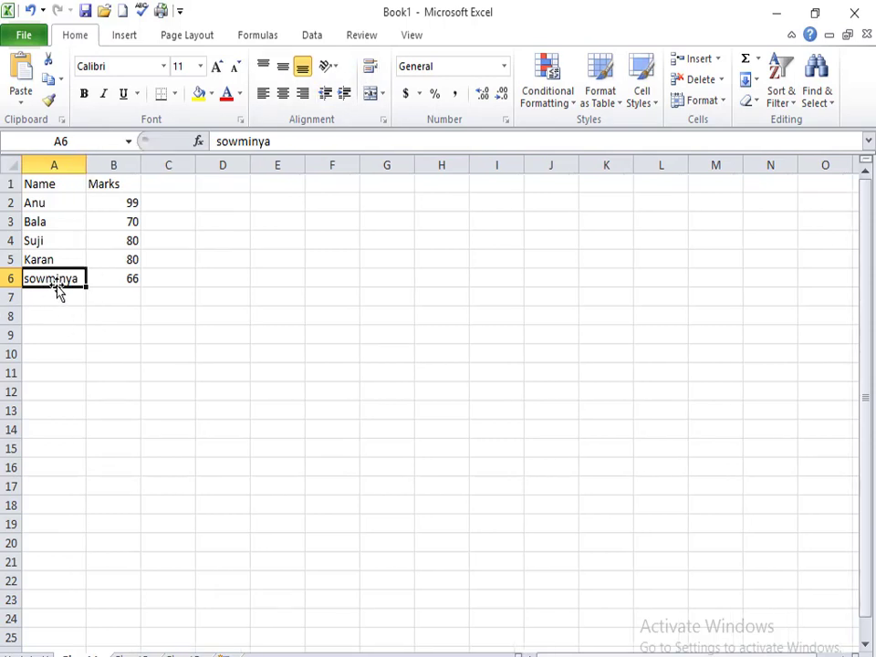
left_click(40, 299)
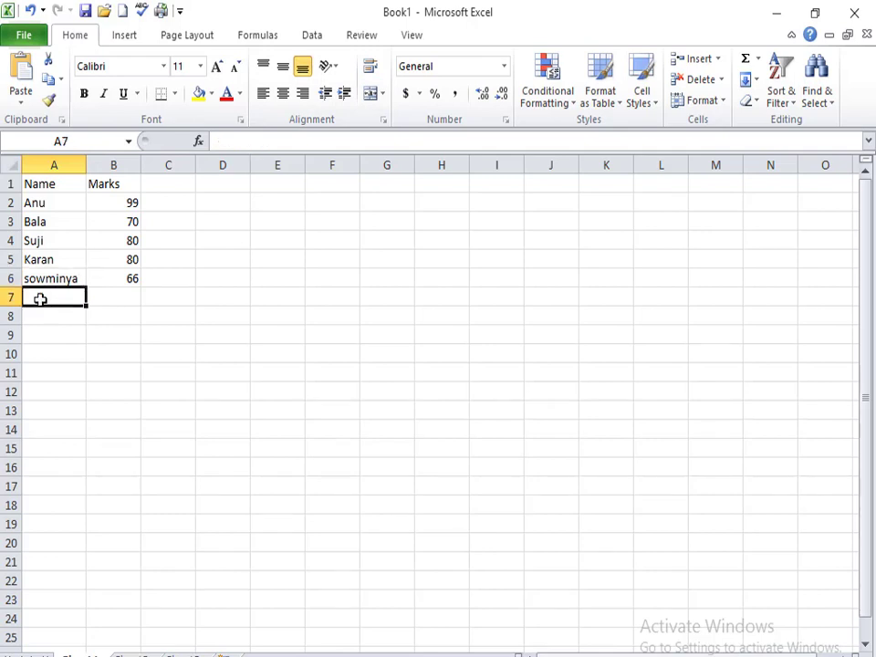
left_click(162, 182)
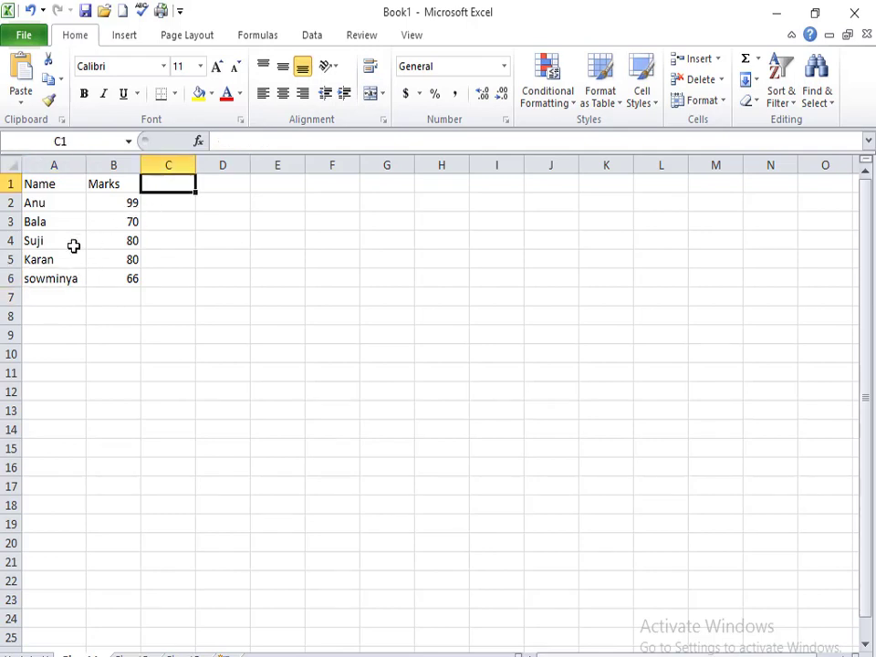
left_click_drag(130, 278, 51, 185)
- Select the Name header in A1 and bring up the Cell Styles list
left_click(645, 103)
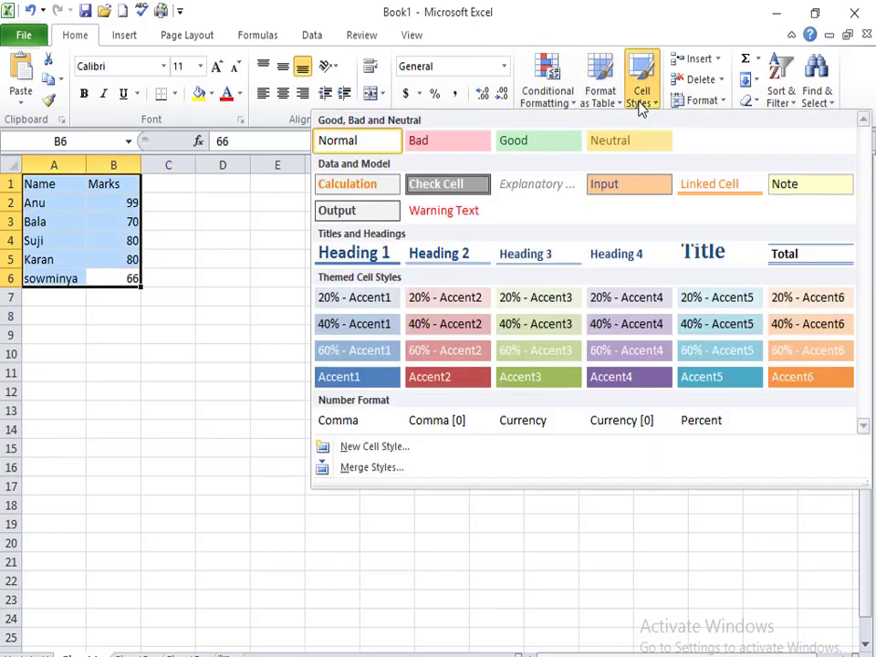
left_click(236, 300)
left_click(165, 255)
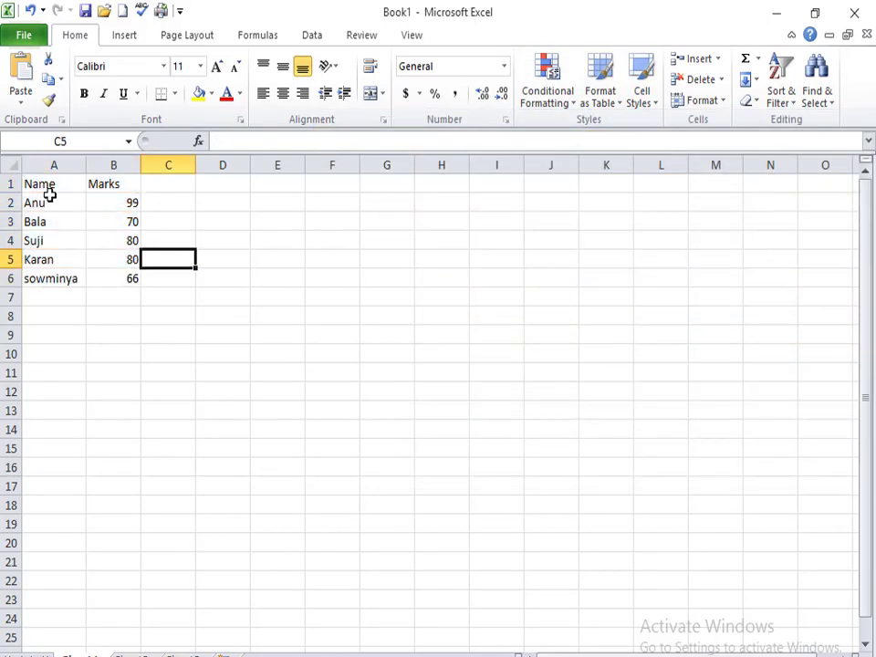
left_click(39, 183)
left_click(641, 92)
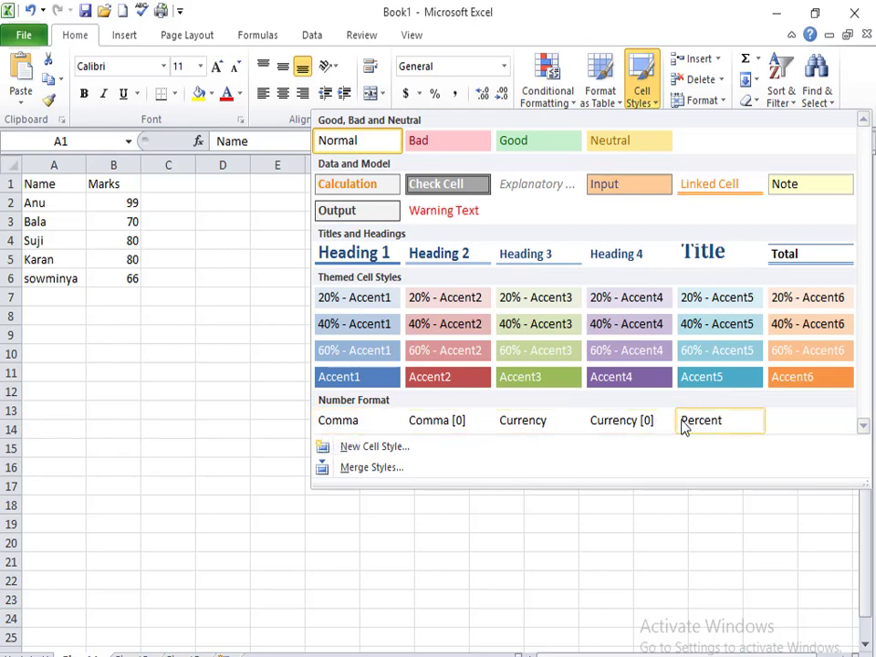
- Apply the Good style to the 99 in B2
left_click(242, 363)
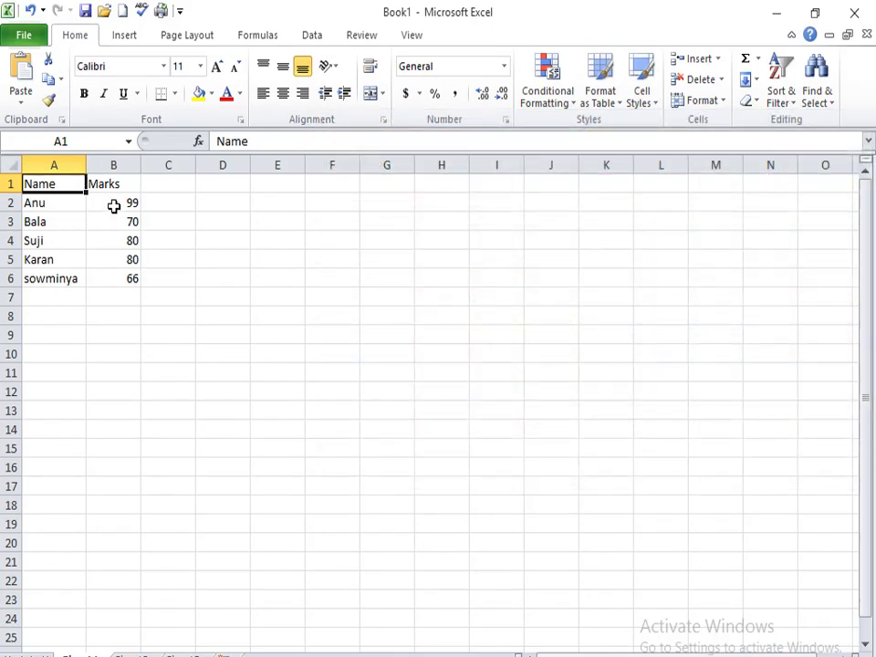
left_click(113, 204)
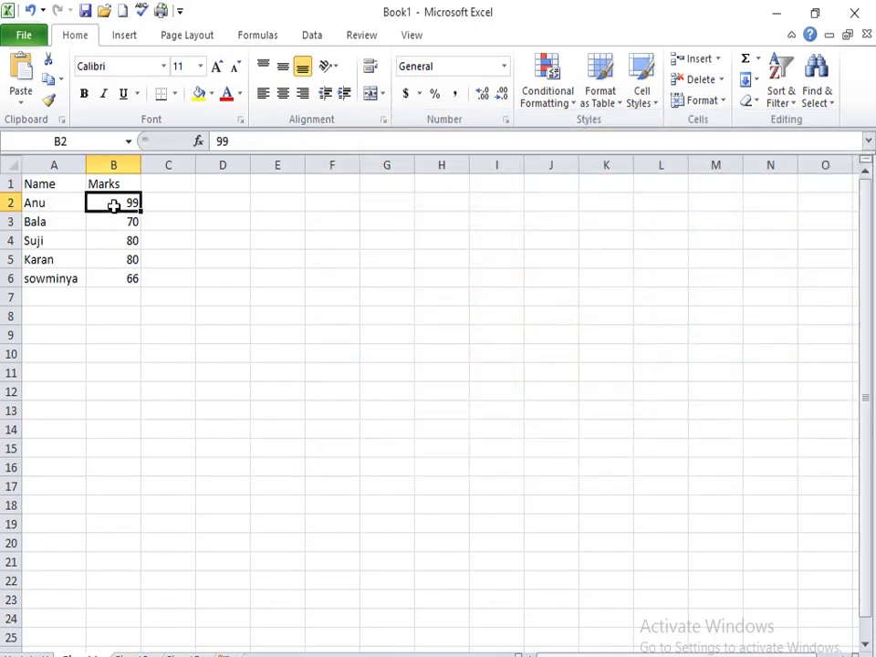
left_click(643, 102)
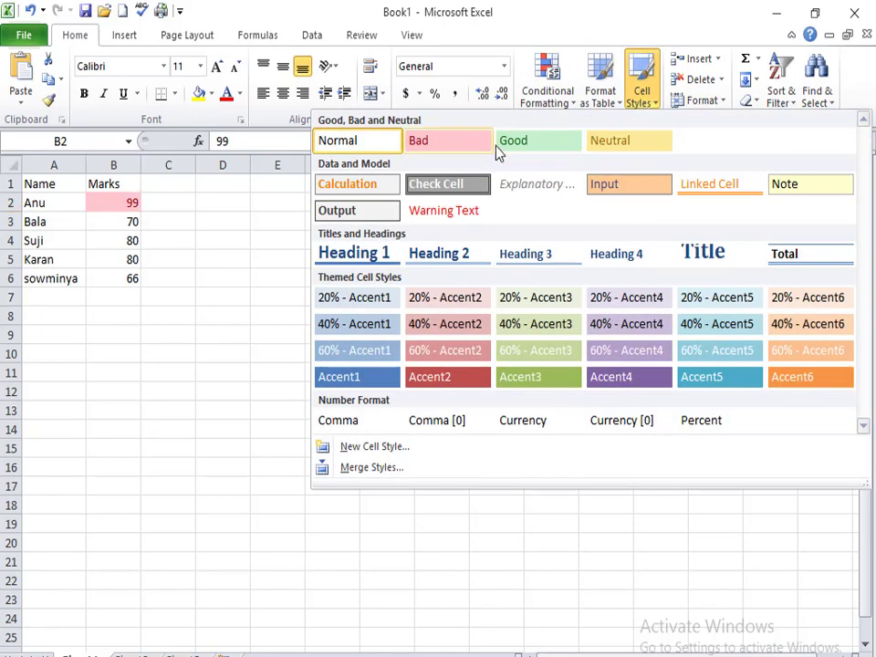
left_click(548, 146)
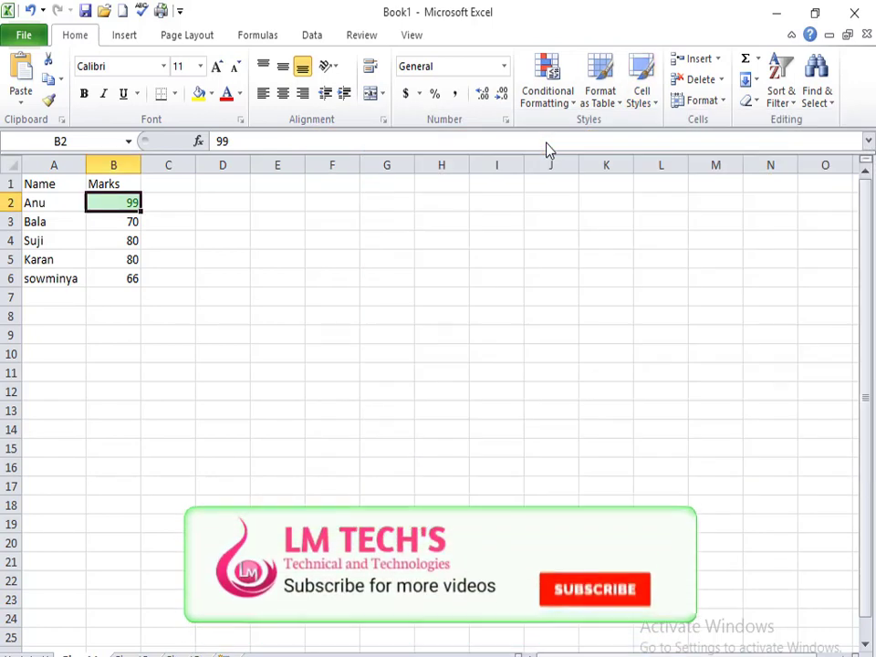
left_click(103, 247)
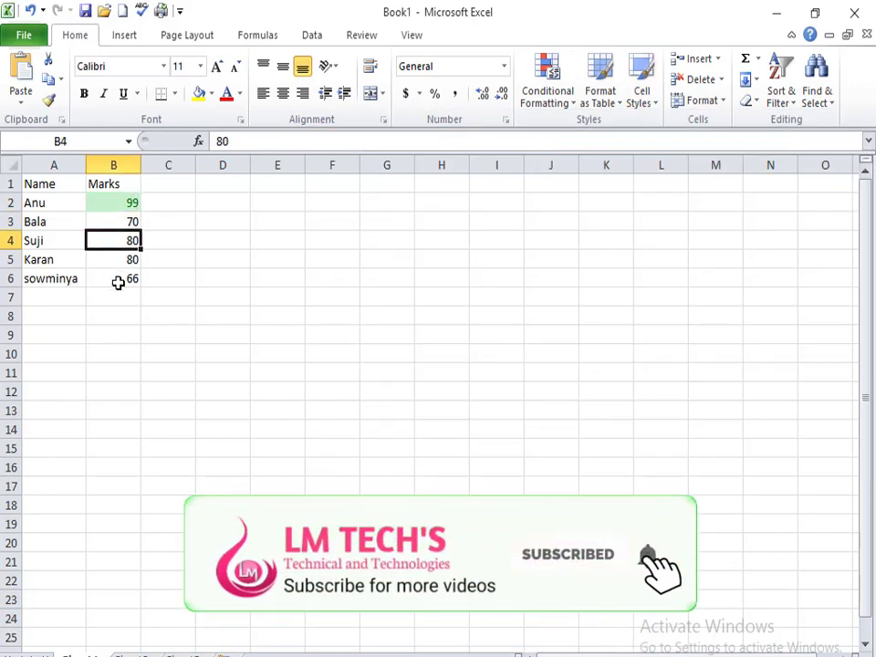
- Apply the Bad style to the 66 in B6
left_click(118, 282)
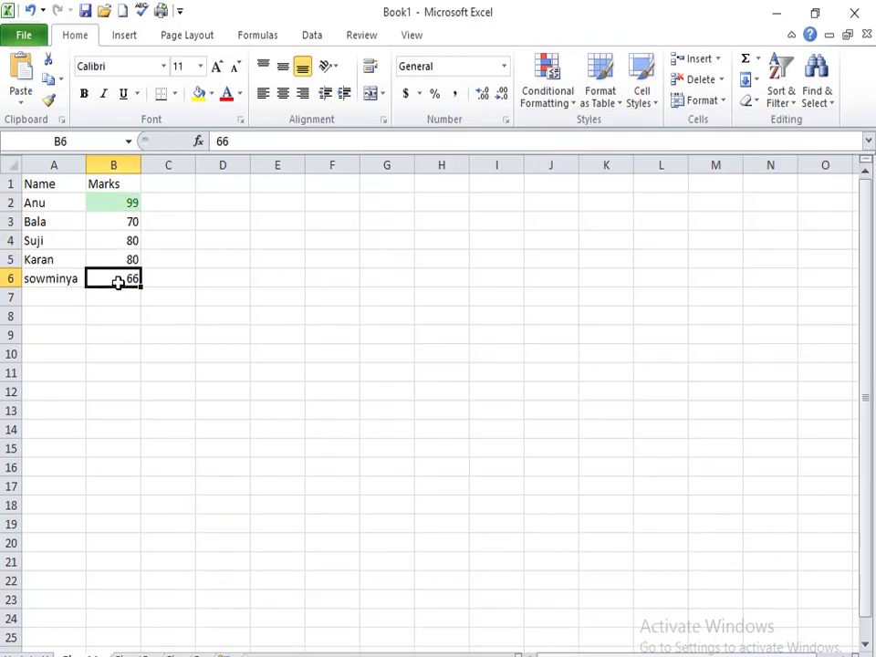
left_click(643, 102)
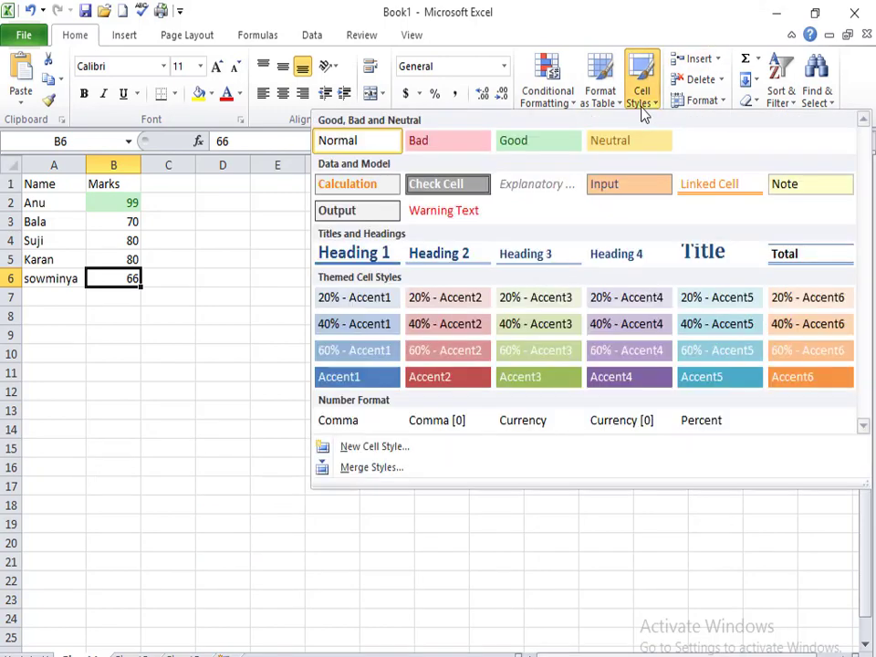
left_click(463, 149)
left_click(354, 258)
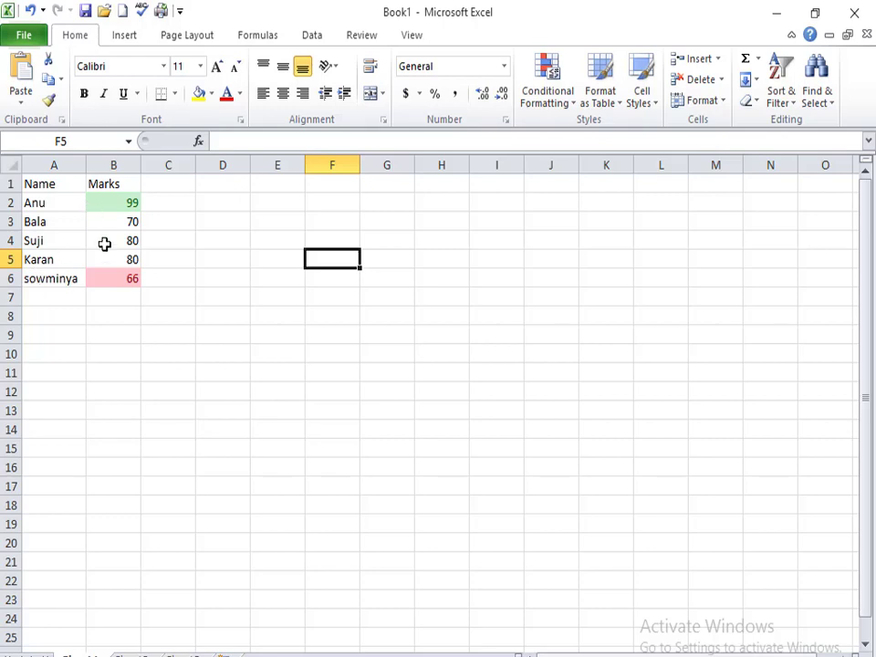
- Apply the Neutral style to the 70 in B3
left_click(117, 226)
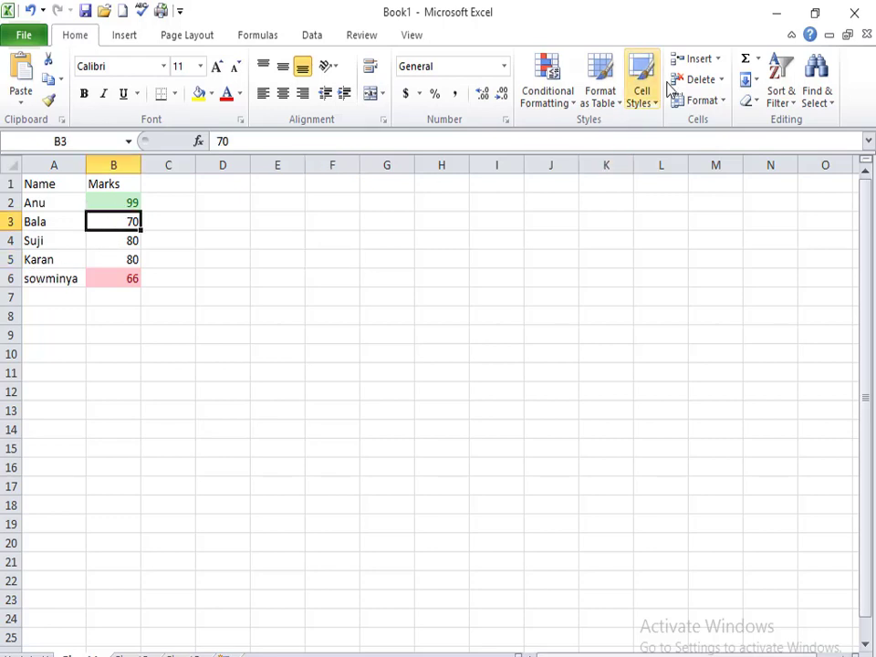
left_click(639, 96)
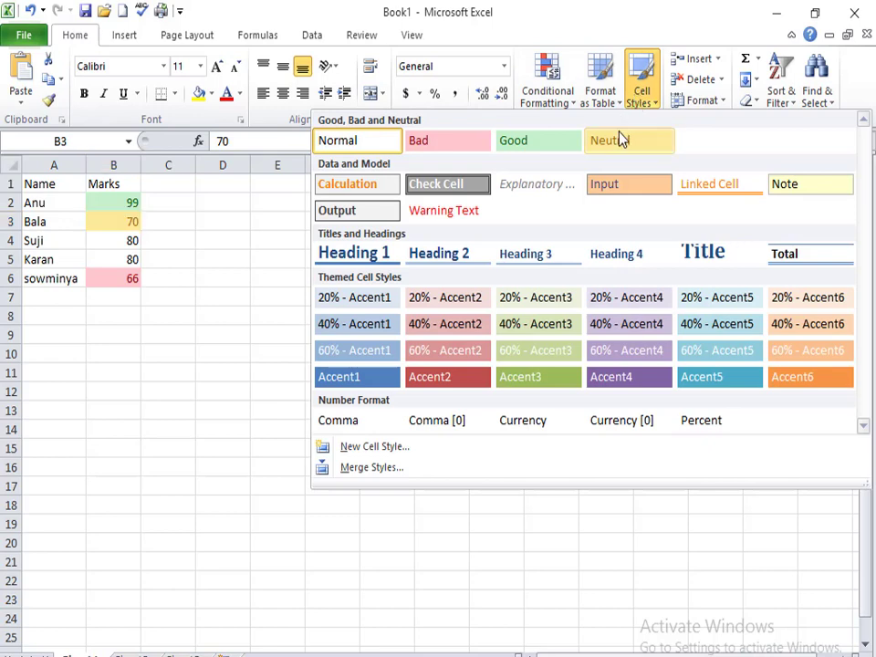
left_click(619, 140)
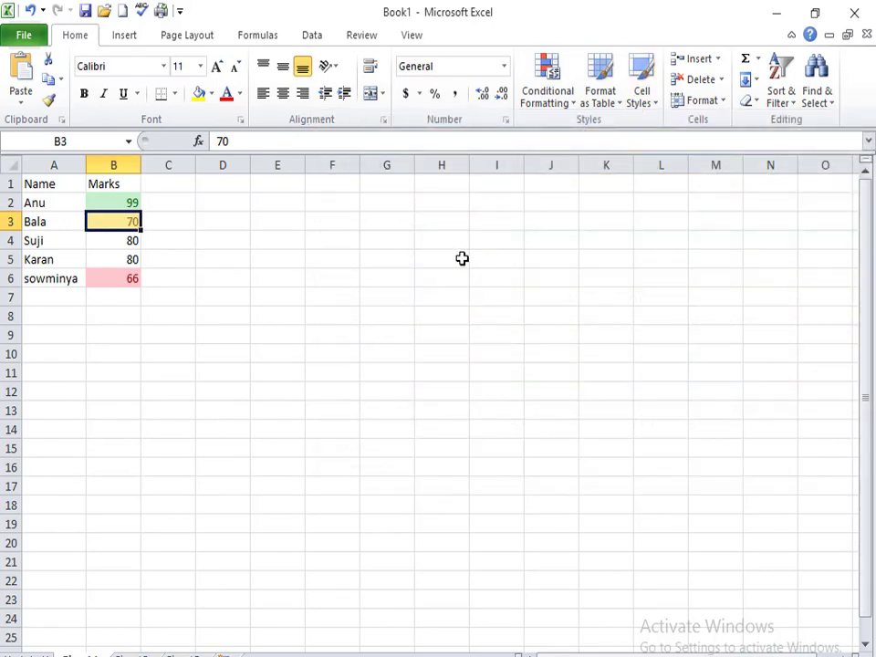
left_click(157, 290)
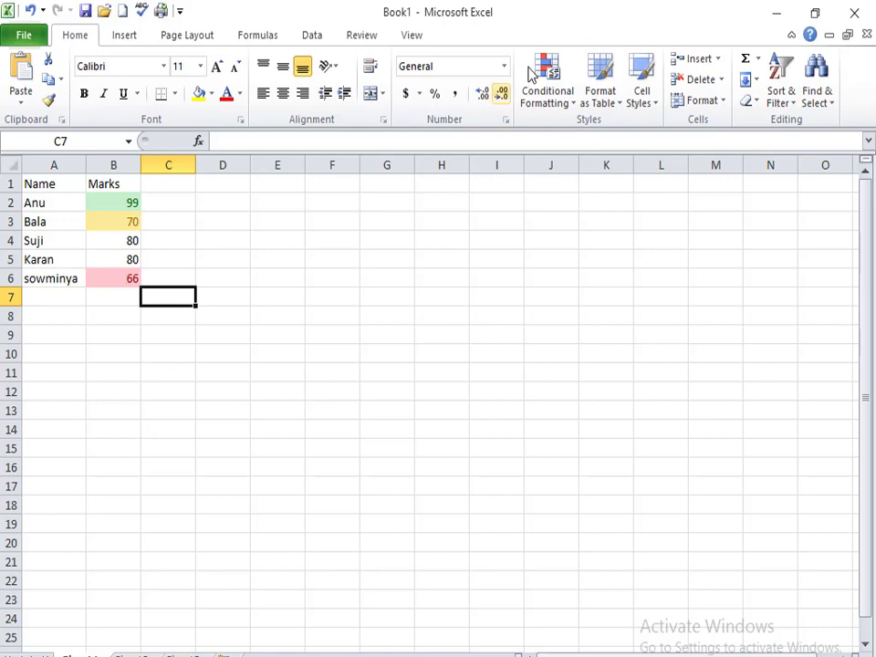
- Apply the Note style to the 80 in B5
left_click(638, 99)
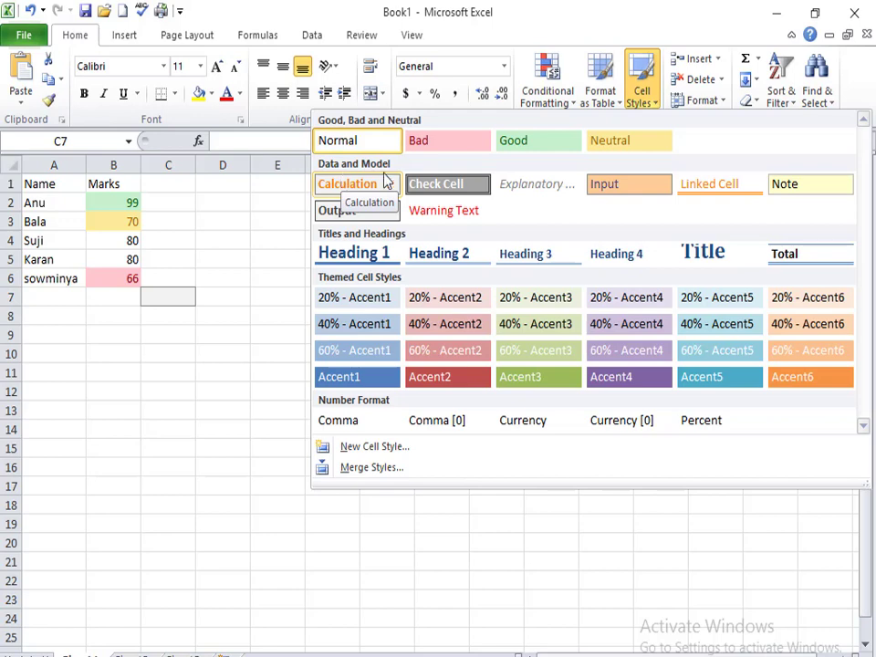
left_click(135, 259)
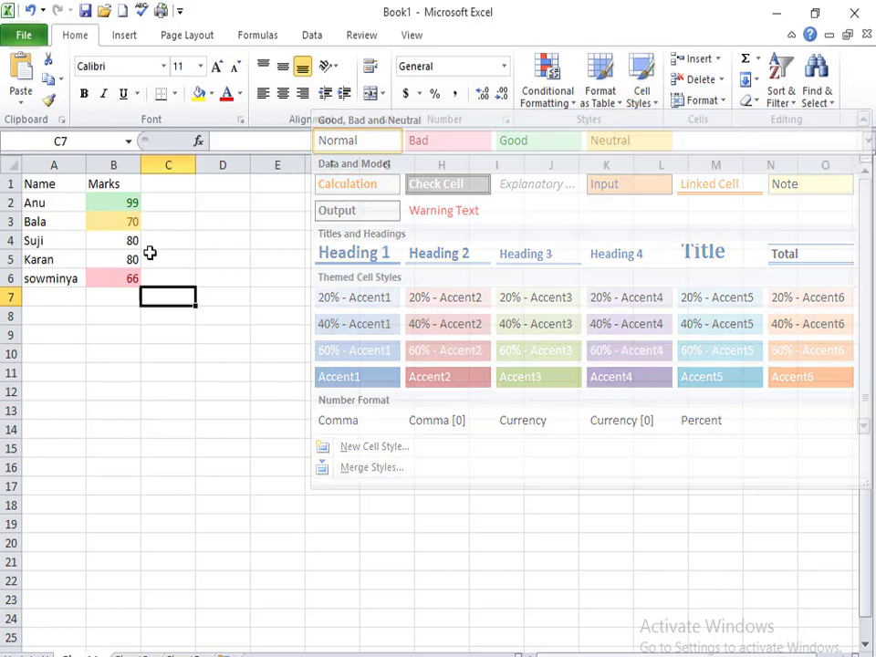
left_click(636, 100)
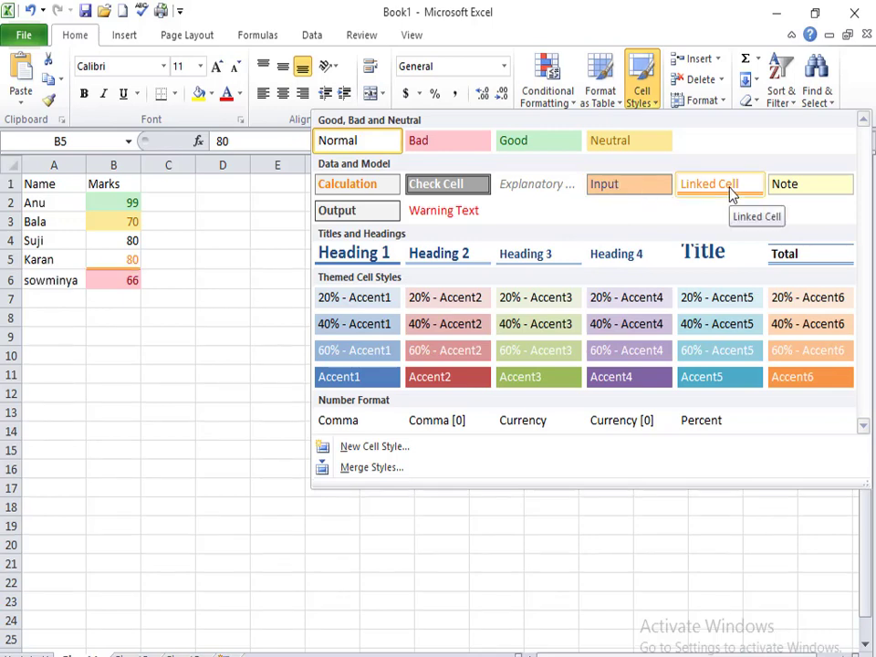
left_click(836, 192)
left_click(294, 314)
- Preview the styles list on B5 without applying another style
left_click(127, 256)
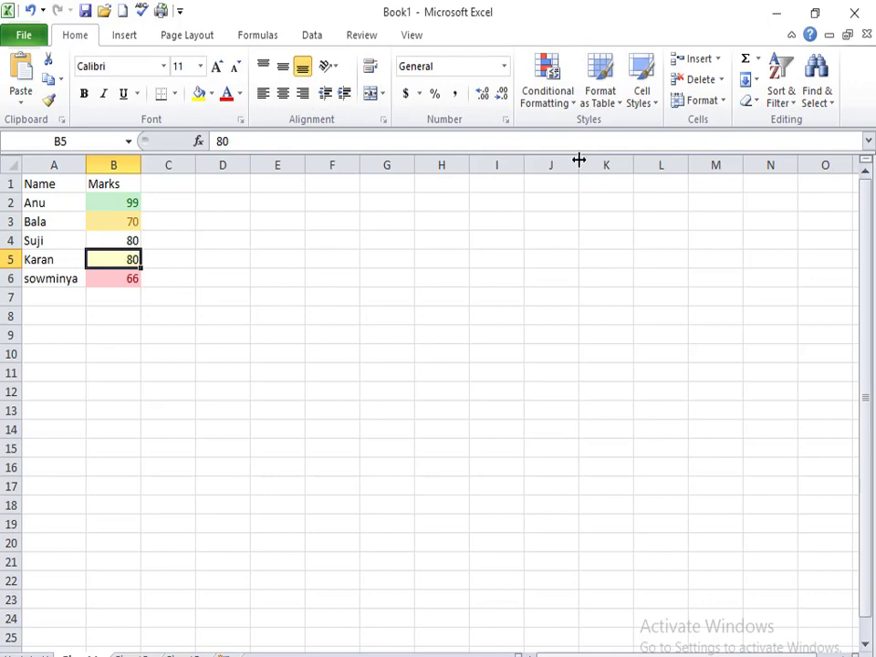
left_click(644, 98)
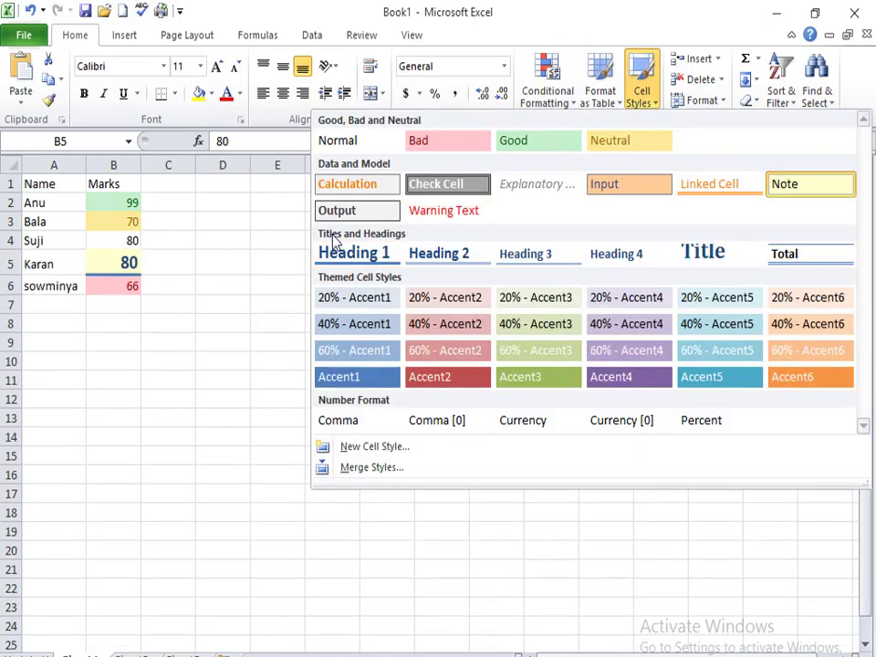
left_click(138, 257)
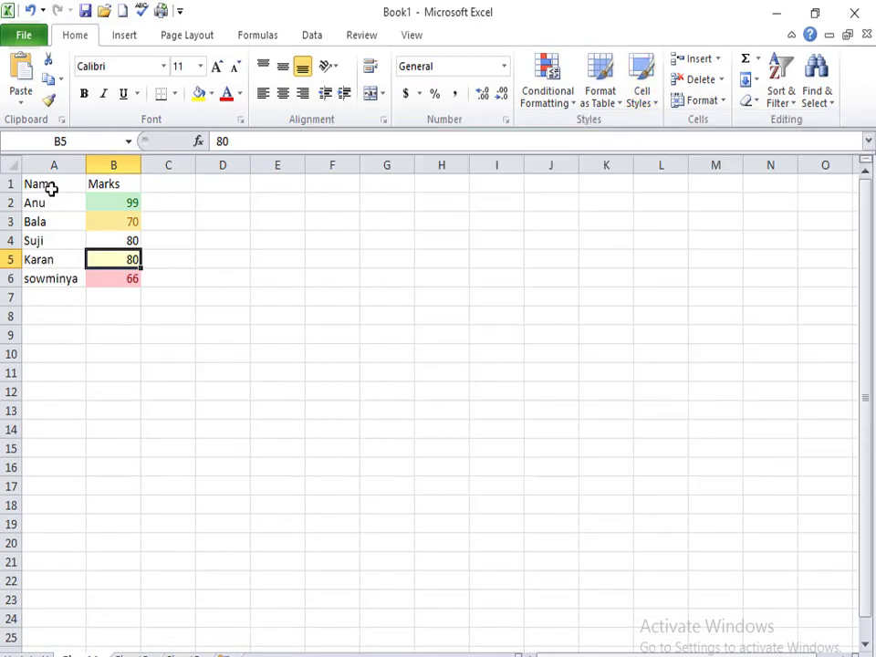
left_click(51, 185)
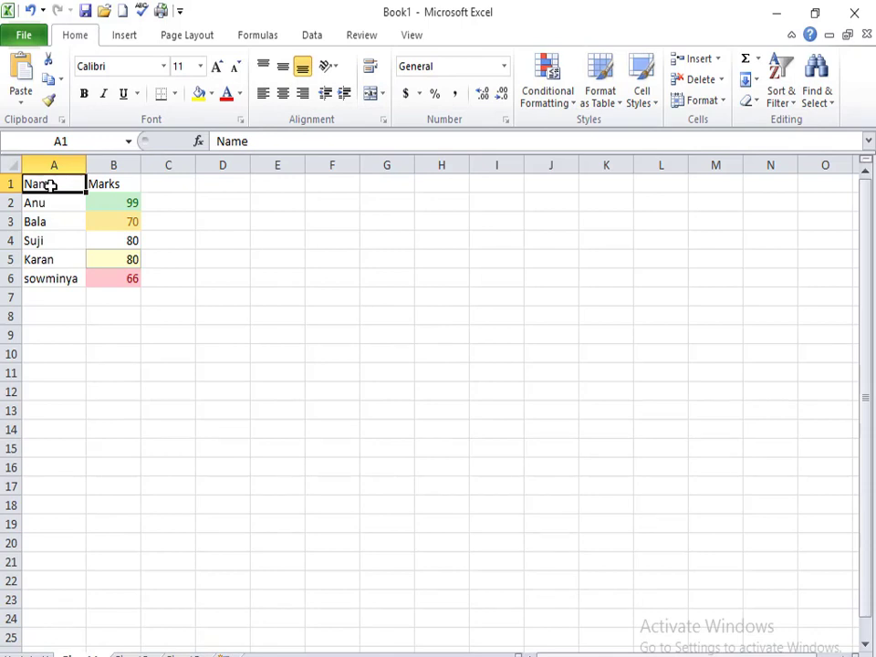
- Apply the Title style to the Name header in A1
left_click(653, 94)
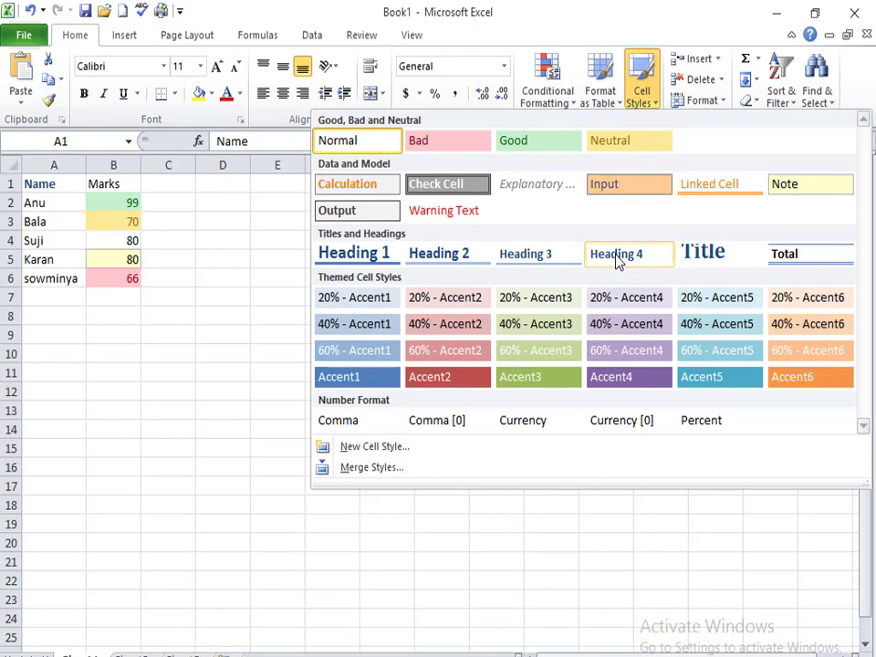
left_click(715, 259)
left_click(332, 344)
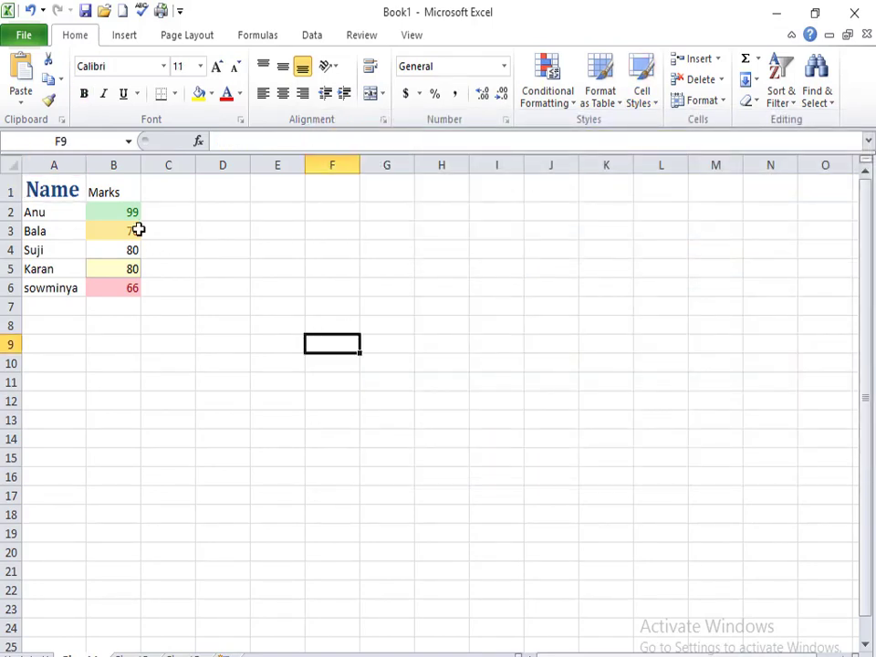
- Apply the Heading 1 style to the Marks header in B1
left_click(113, 192)
left_click(639, 99)
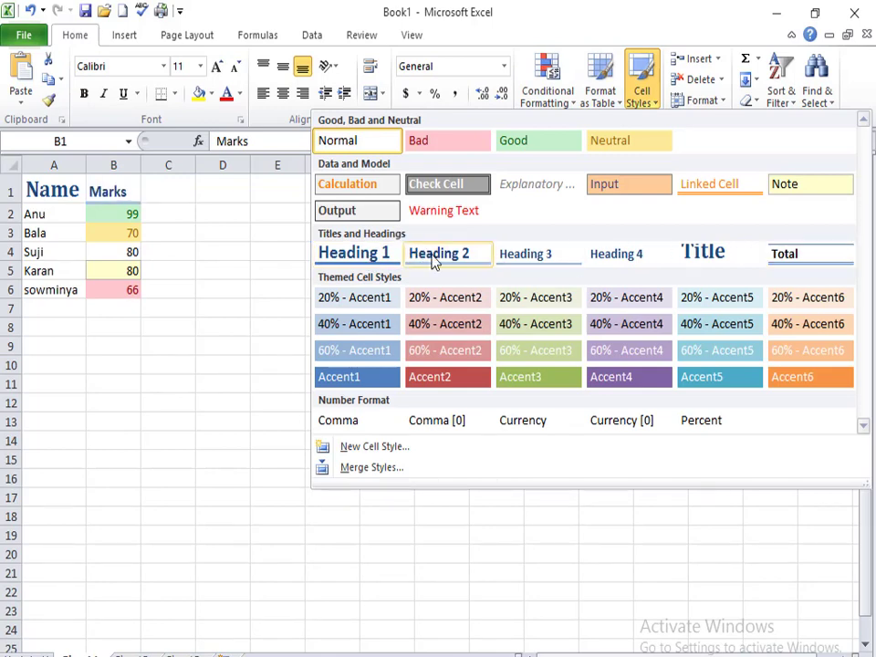
left_click(372, 265)
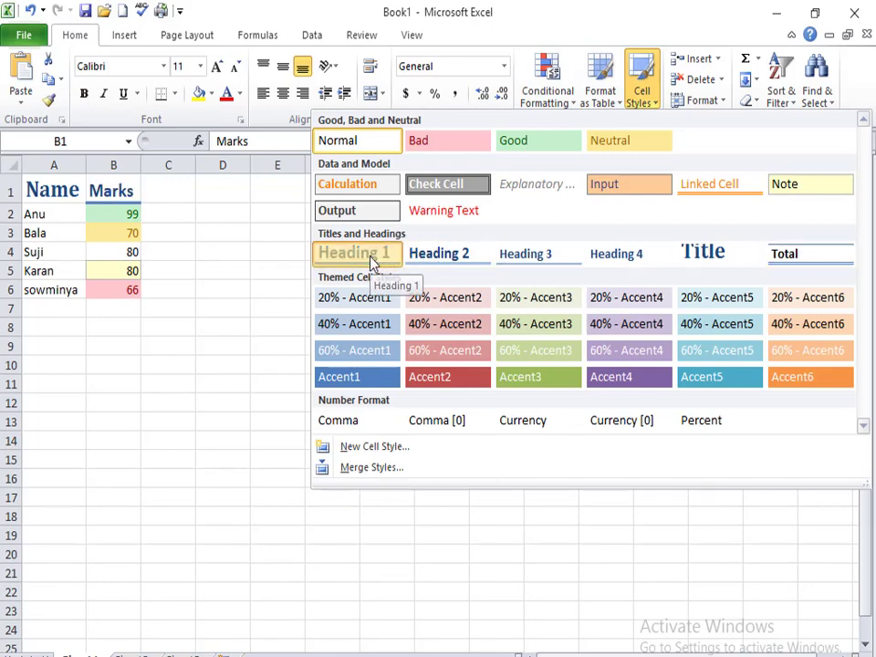
left_click(156, 288)
left_click(658, 103)
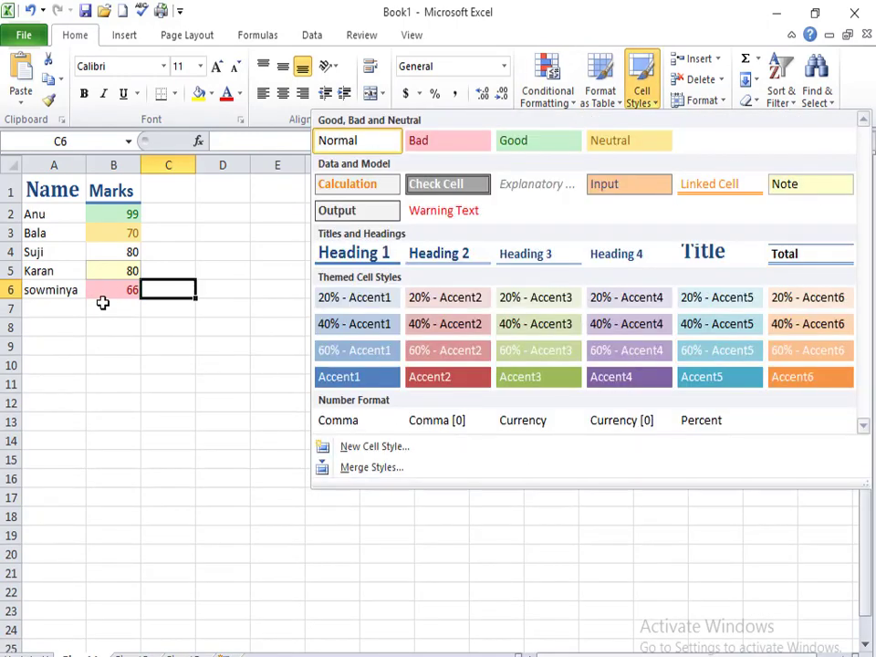
left_click(102, 303)
- Enter =SUM(B2:B6) in B7 to total the marks as 395
left_click(106, 310)
type("=")
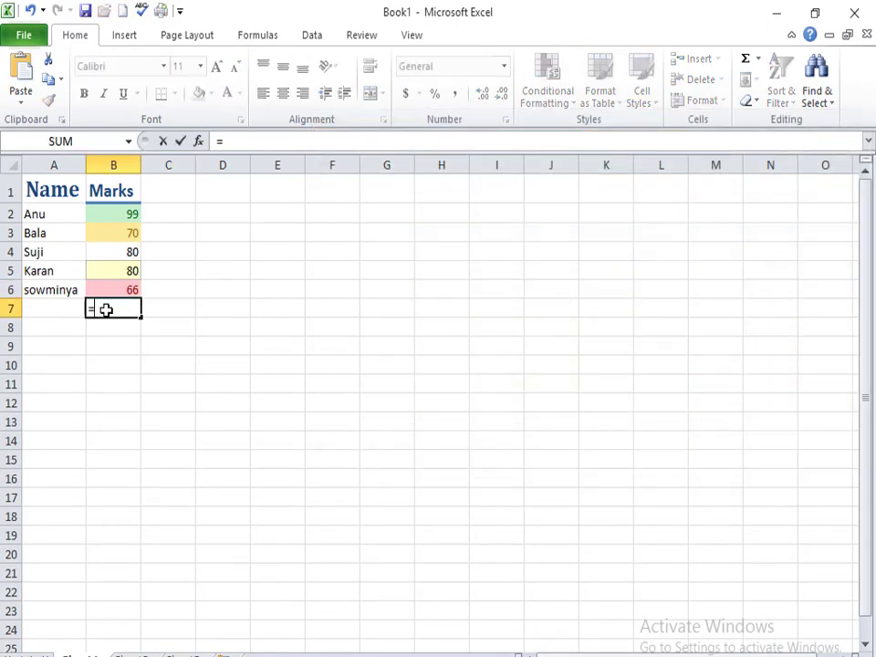
type("su")
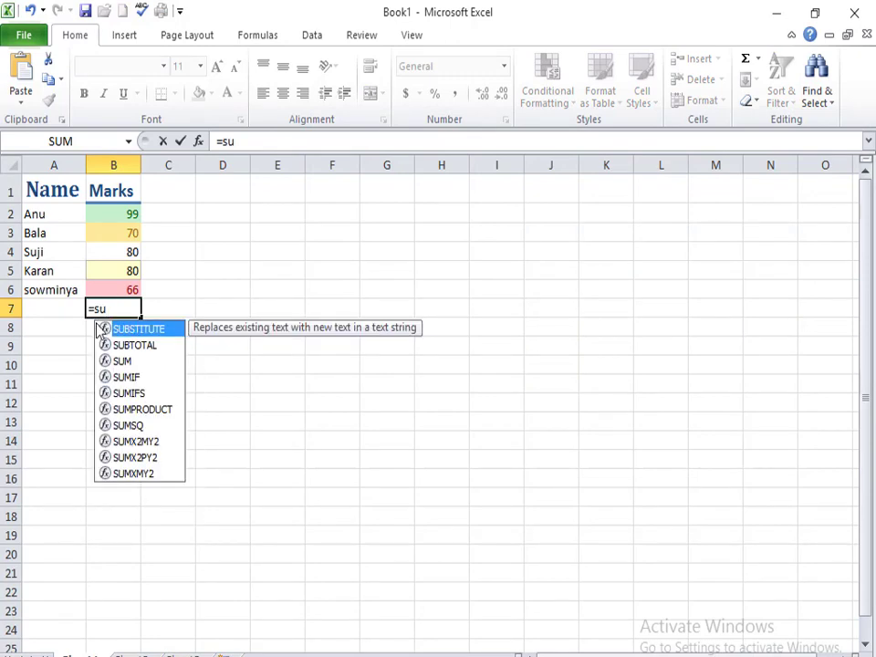
type("m")
double_click(121, 329)
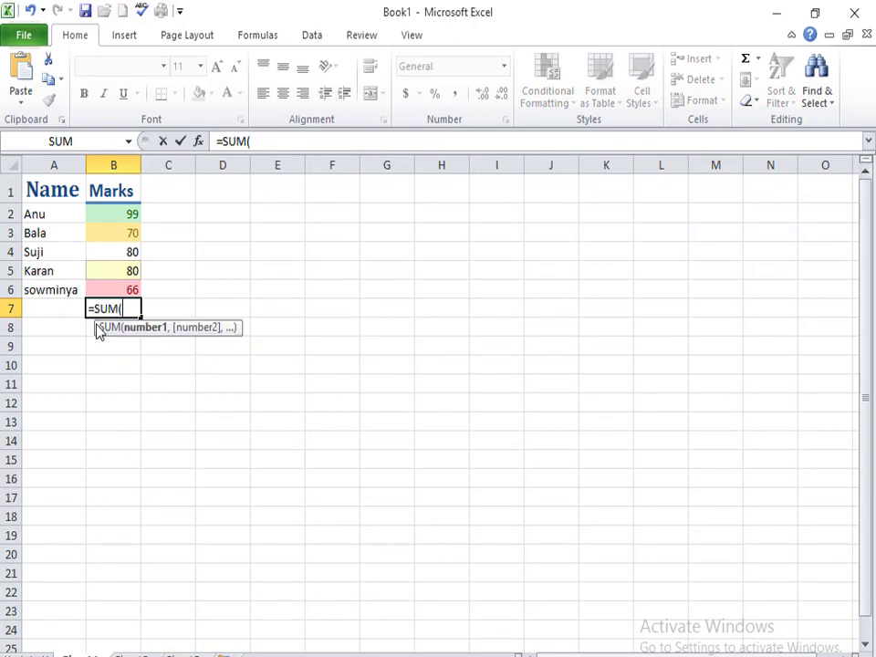
left_click(115, 220)
mouse_move(115, 226)
left_mouse_down()
mouse_move(115, 303)
mouse_move(115, 294)
left_mouse_up()
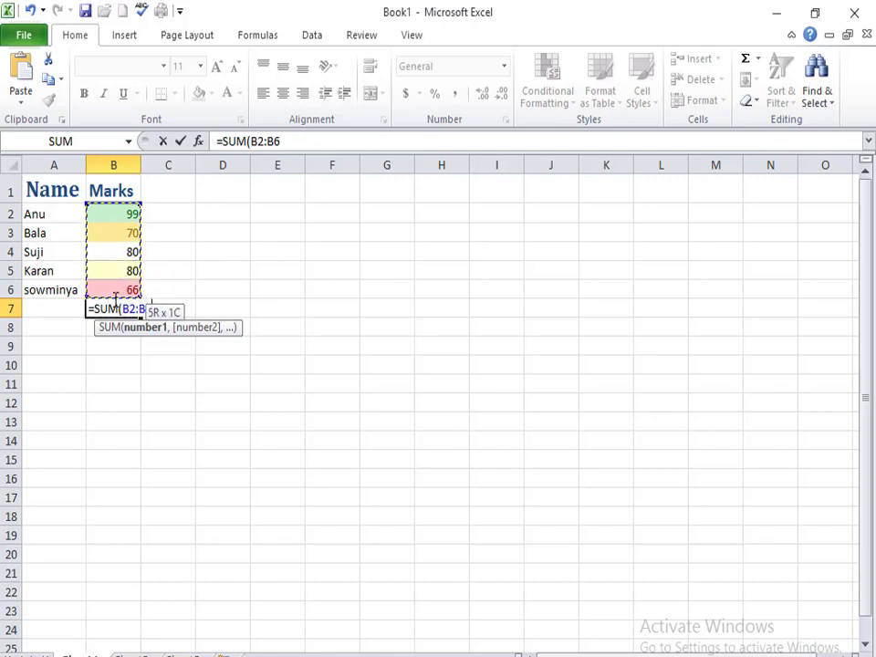
key("Return")
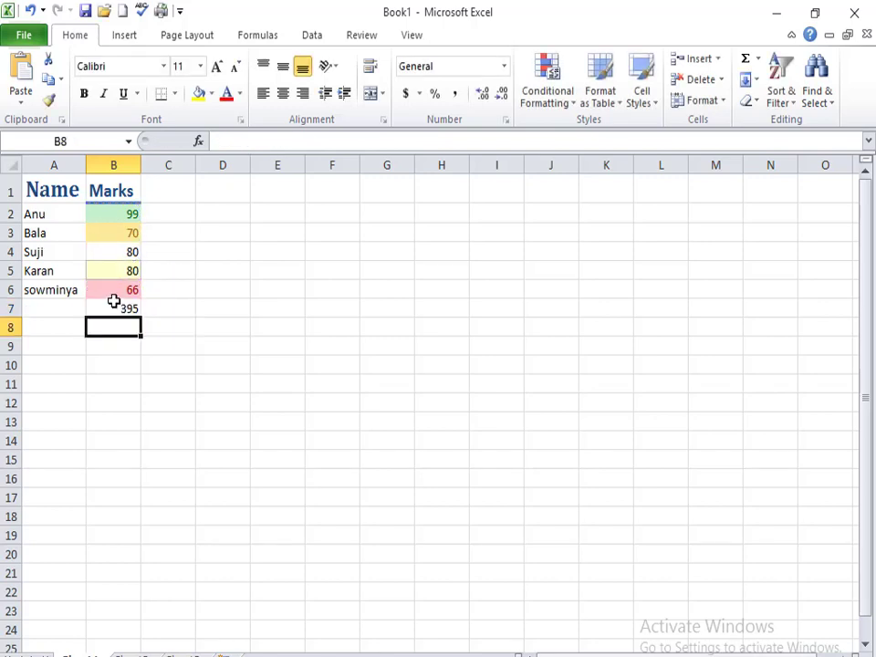
left_click(118, 309)
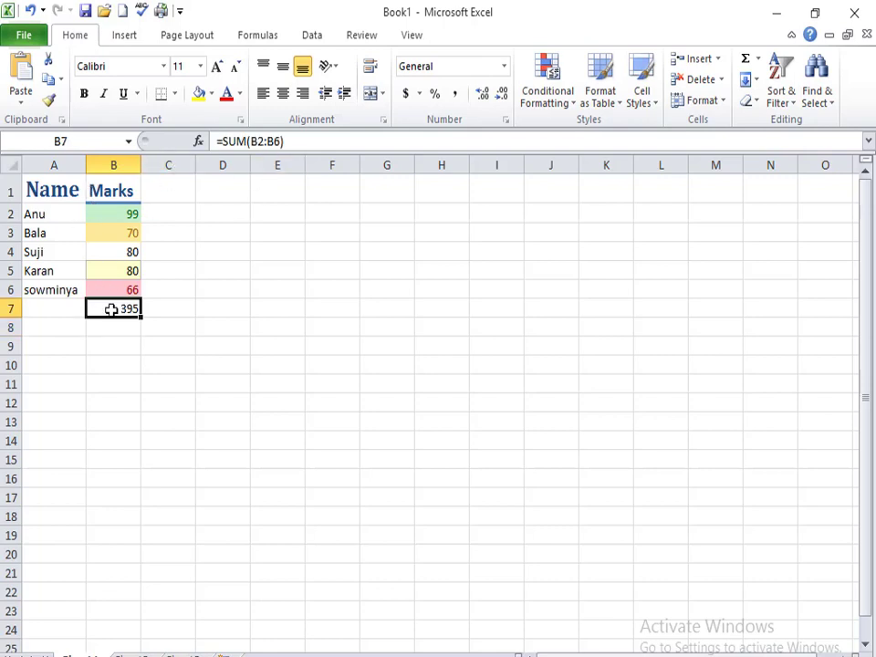
left_click(137, 347)
- Apply the Total style to the 395 in B7
left_click(128, 307)
left_click(640, 98)
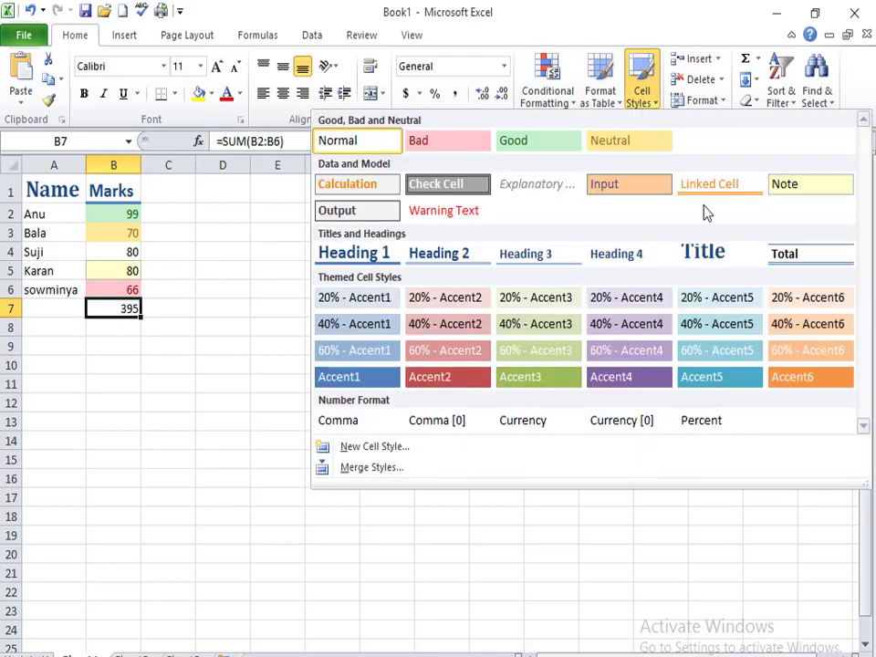
left_click(802, 263)
left_click(203, 439)
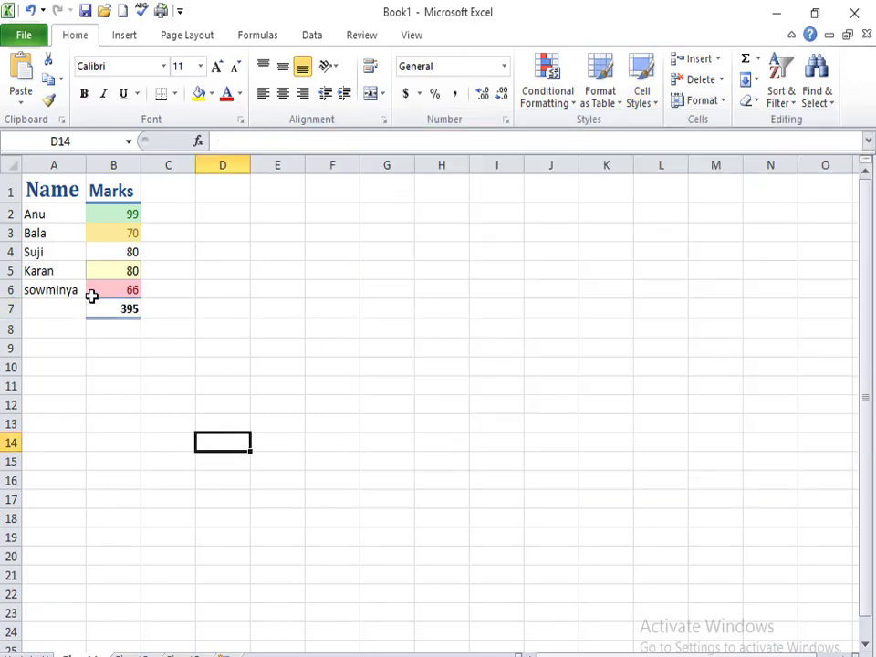
left_click(643, 91)
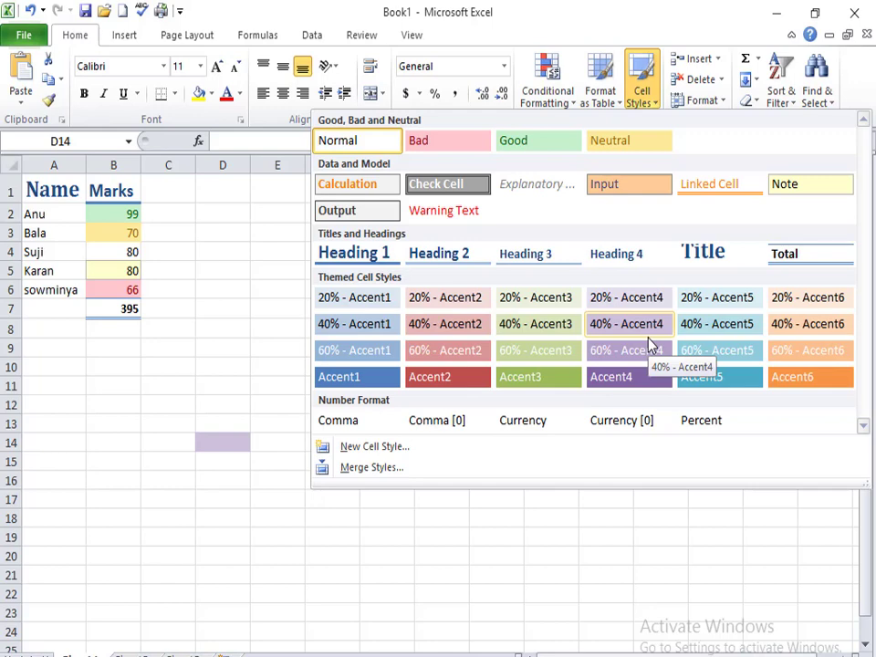
- Reset B2:B7 to the Normal cell style
left_click(122, 245)
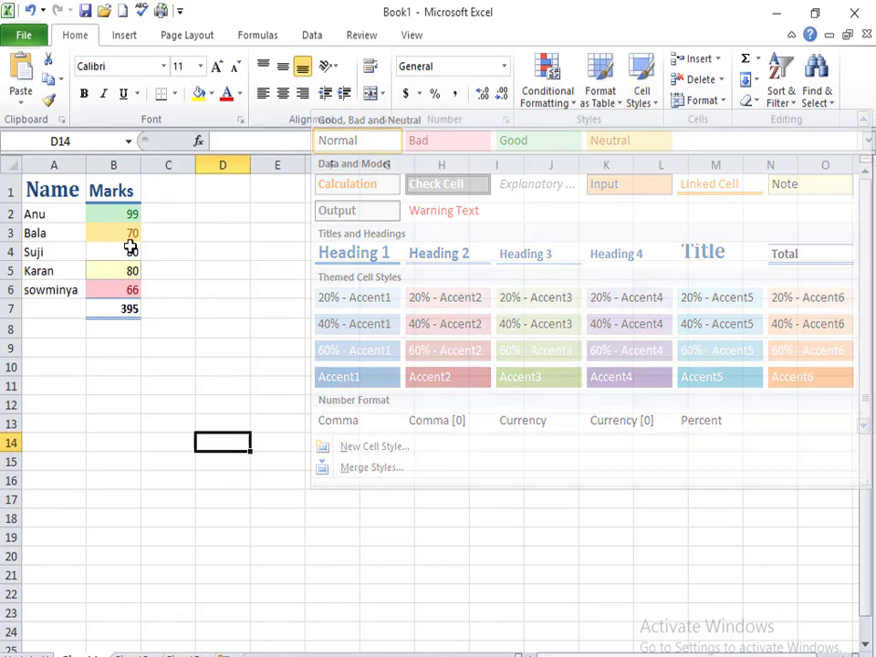
left_click_drag(125, 212, 126, 309)
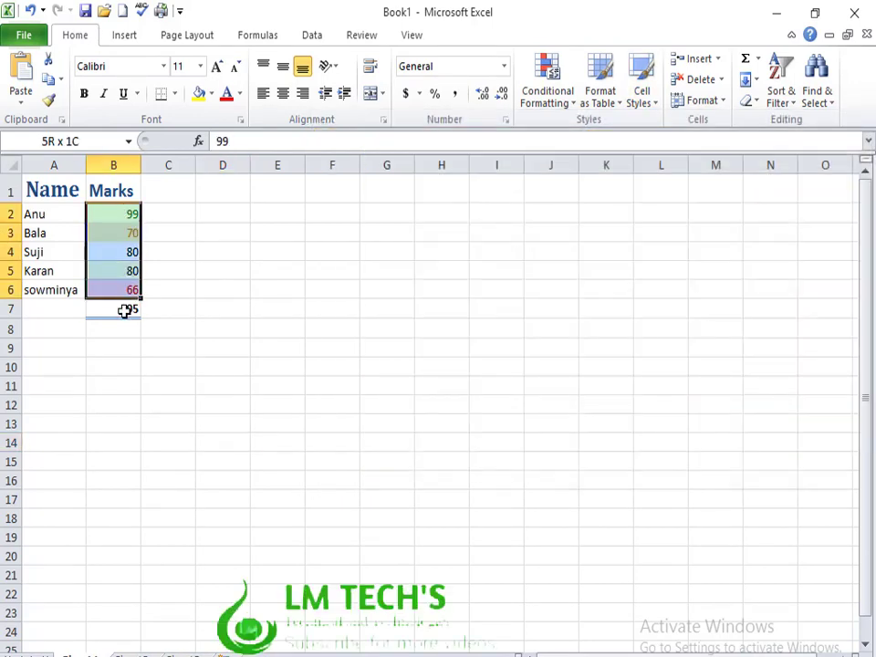
left_click(639, 96)
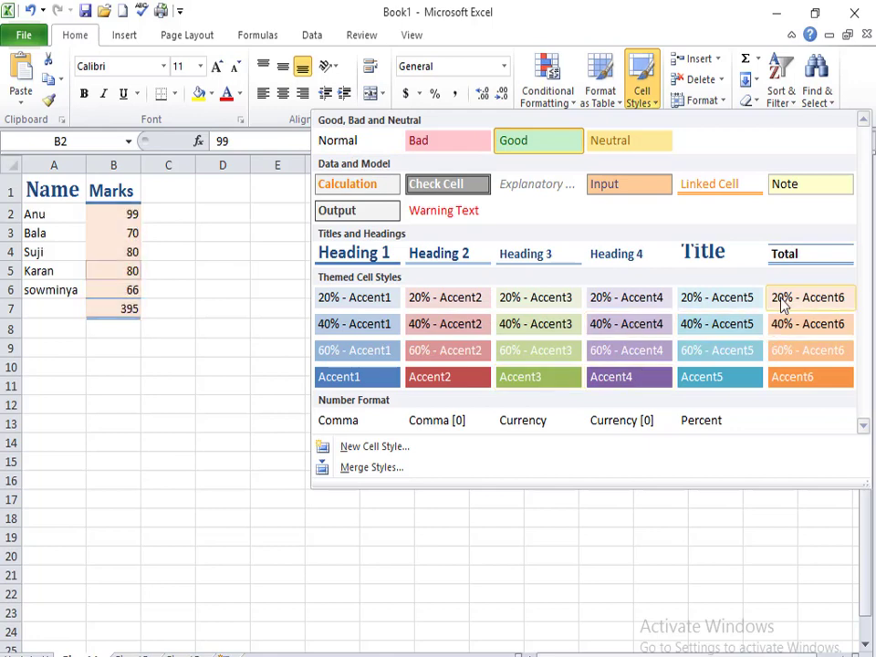
left_click(112, 454)
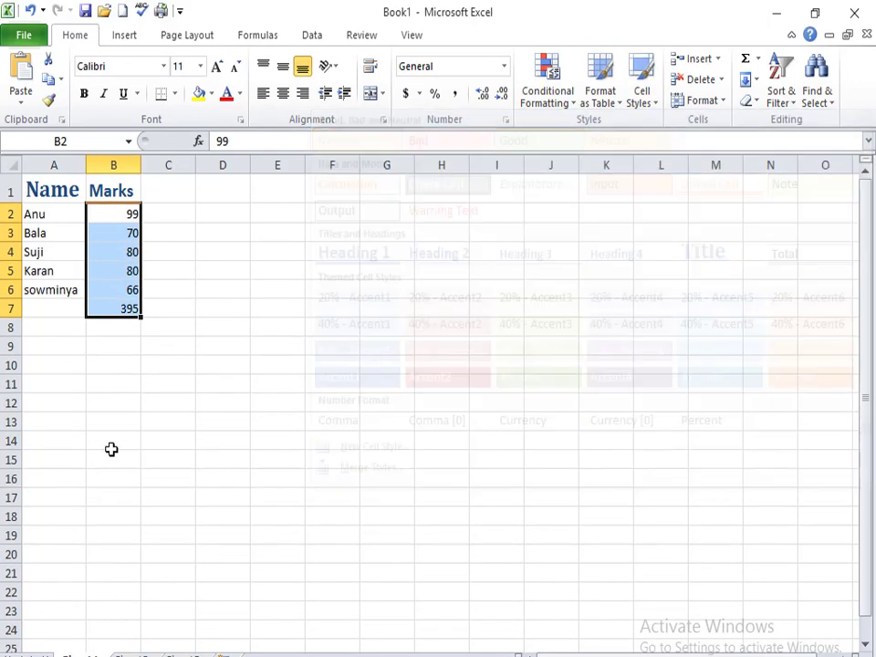
left_click(645, 100)
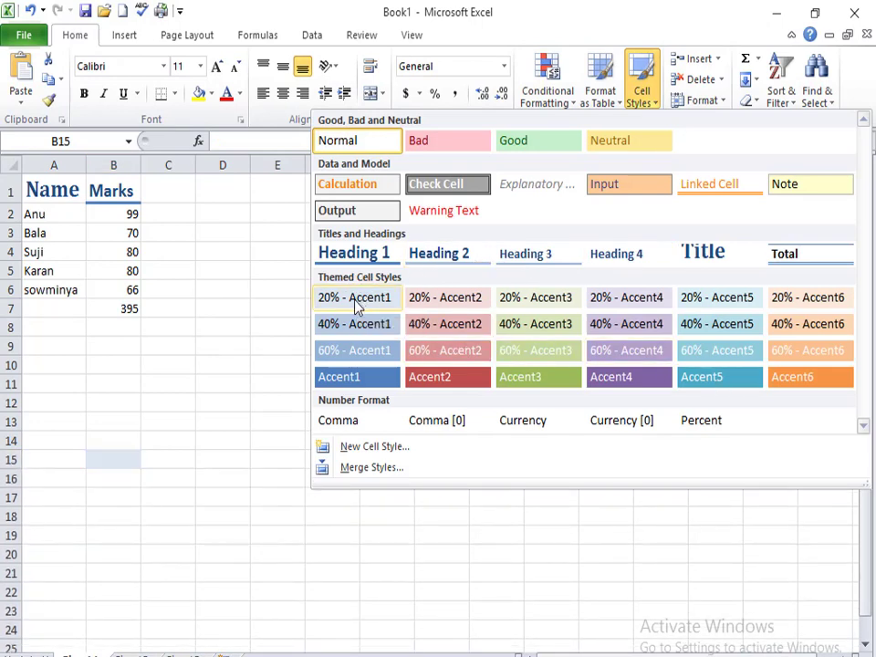
left_click(256, 368)
left_click(122, 215)
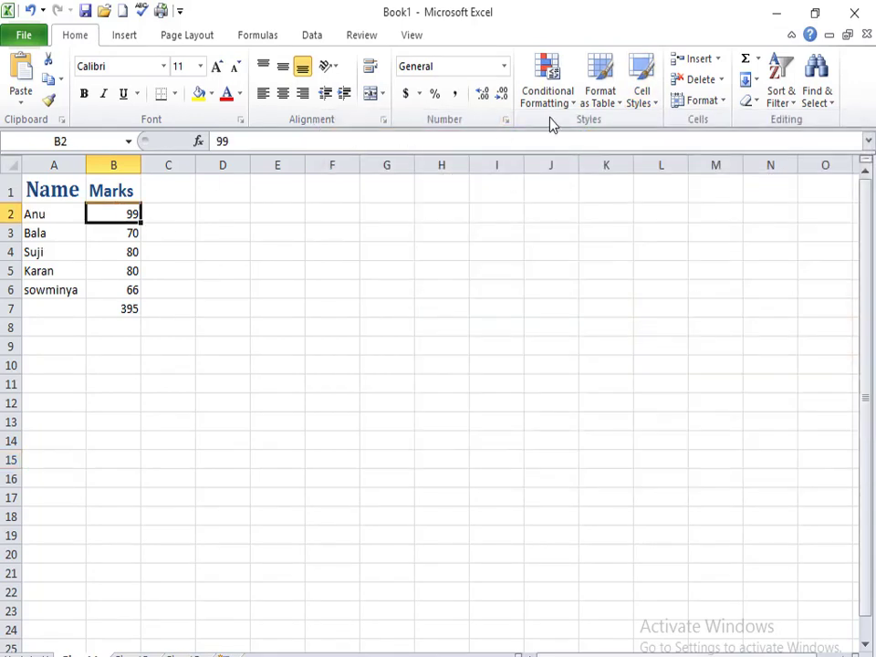
- Style B2 with Accent1 and B3 with 60% - Accent2
left_click(643, 92)
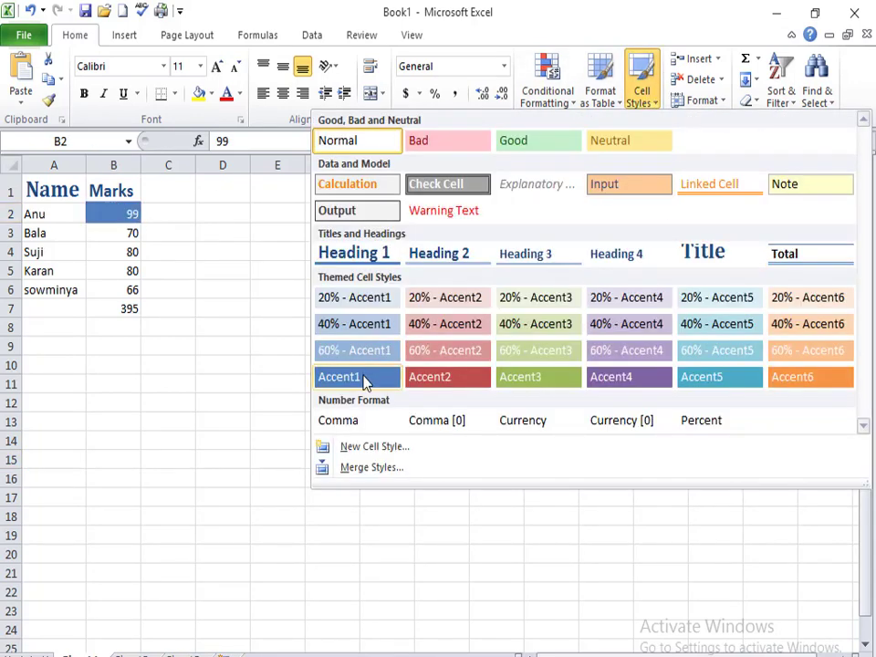
left_click(365, 382)
left_click(108, 232)
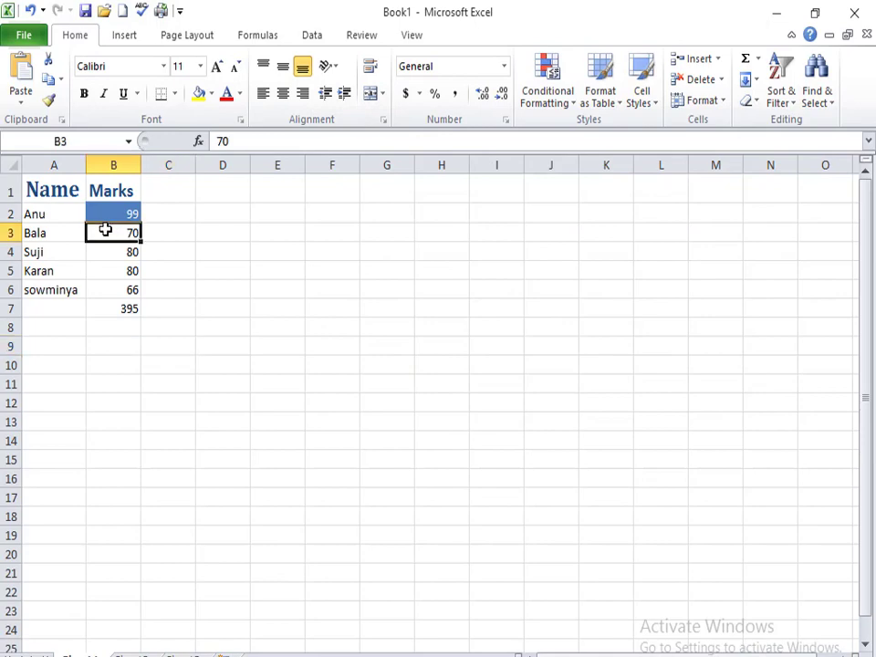
left_click(642, 94)
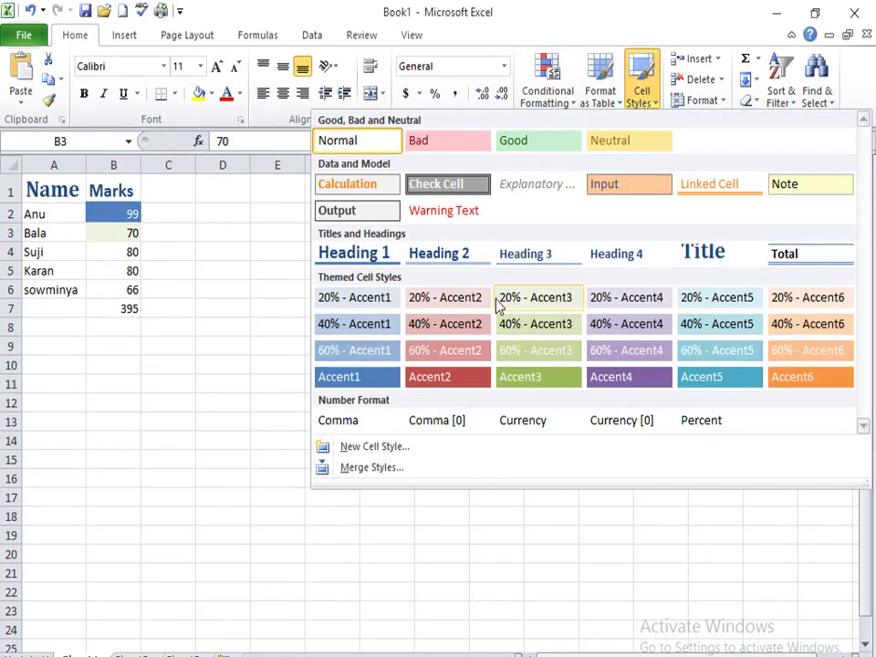
left_click(484, 355)
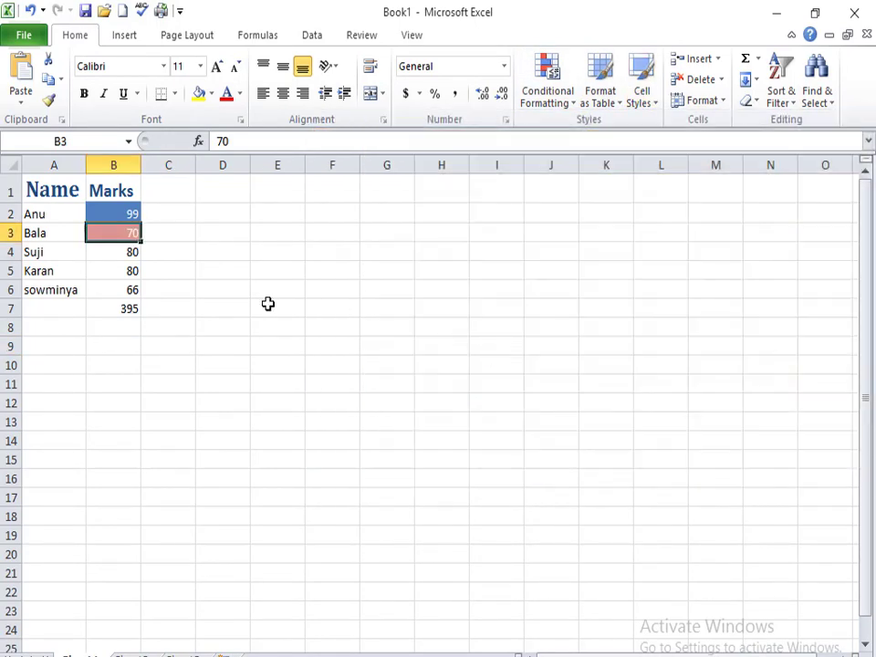
left_click(270, 305)
- Style B4 with 60% - Accent4, B5 with 60% - Accent5, B6 with 20% - Accent6
left_click(117, 252)
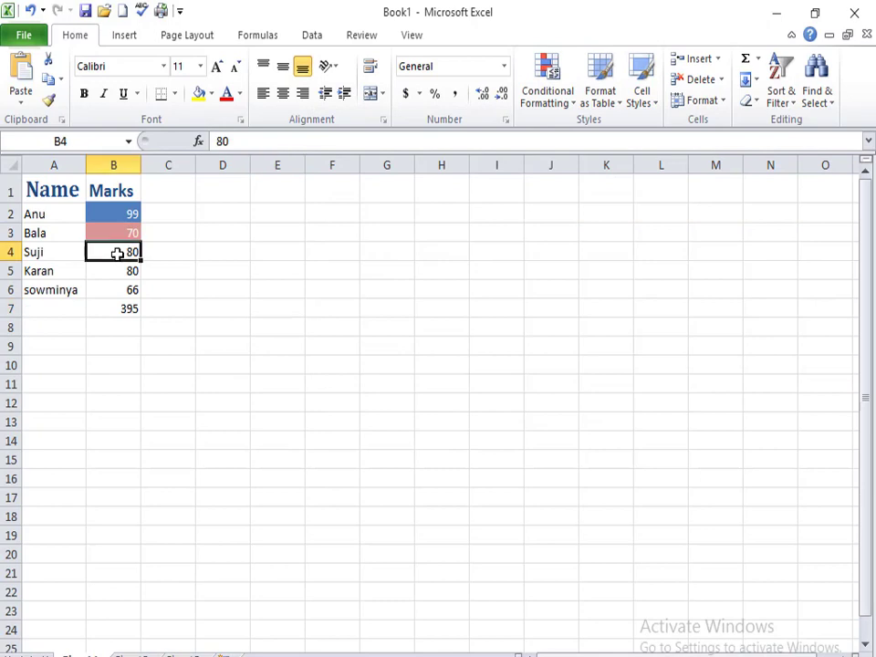
left_click(644, 96)
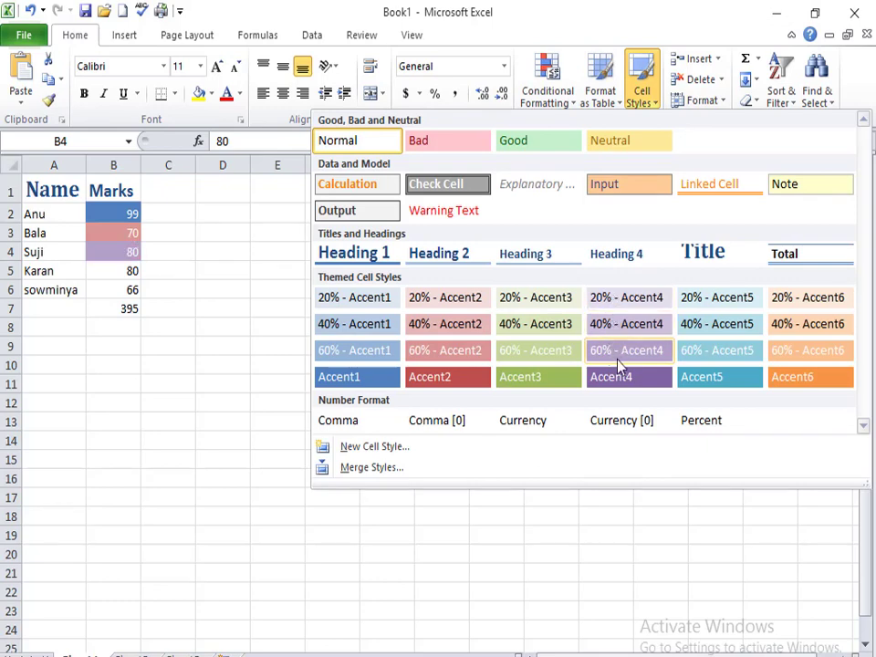
left_click(610, 356)
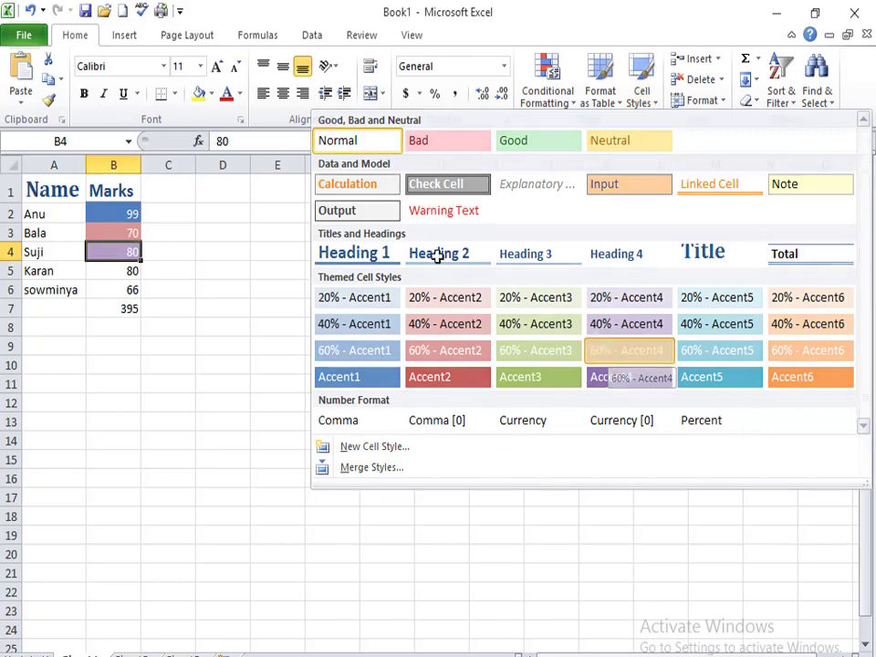
left_click(121, 270)
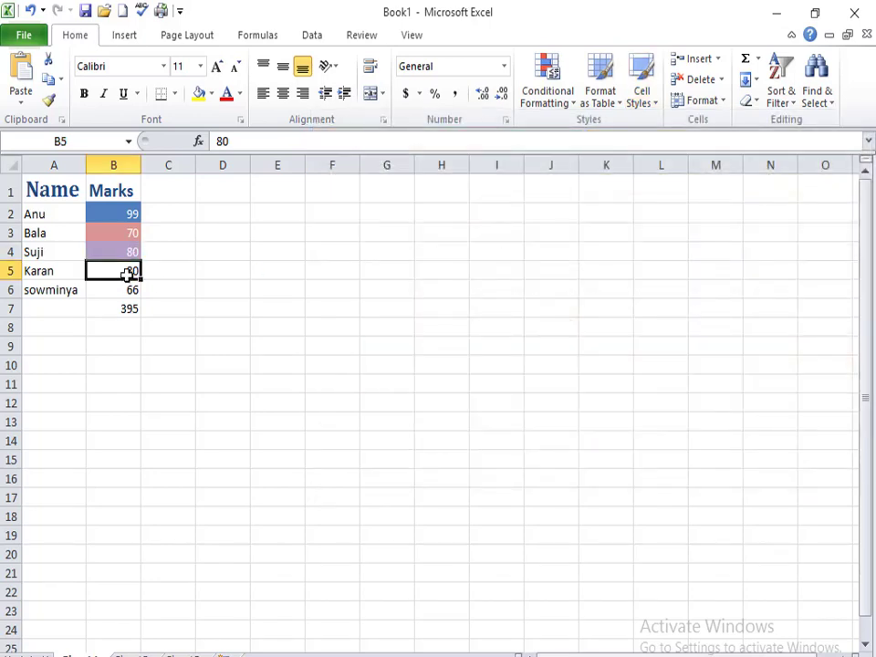
left_click(640, 100)
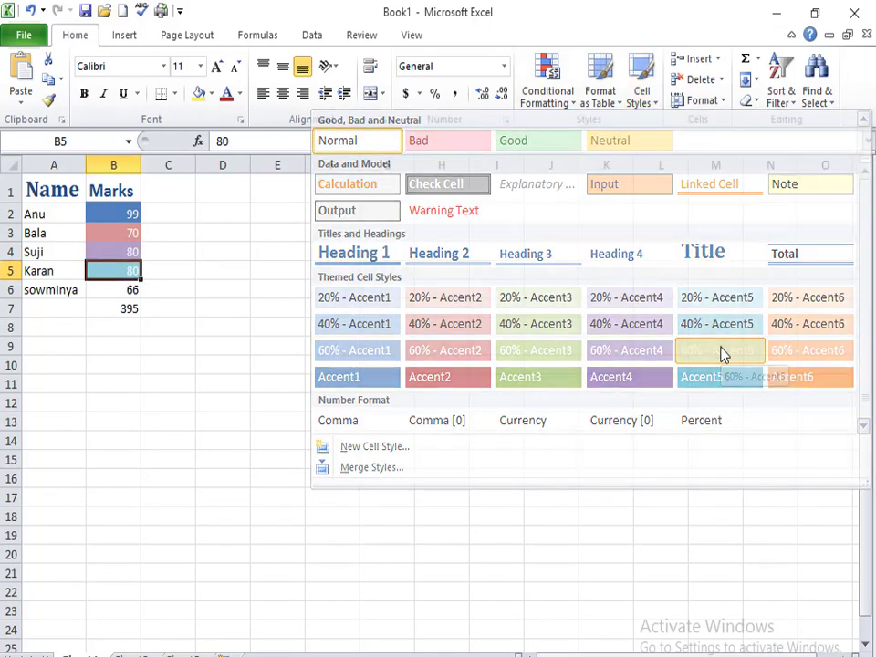
left_click(720, 353)
left_click(129, 287)
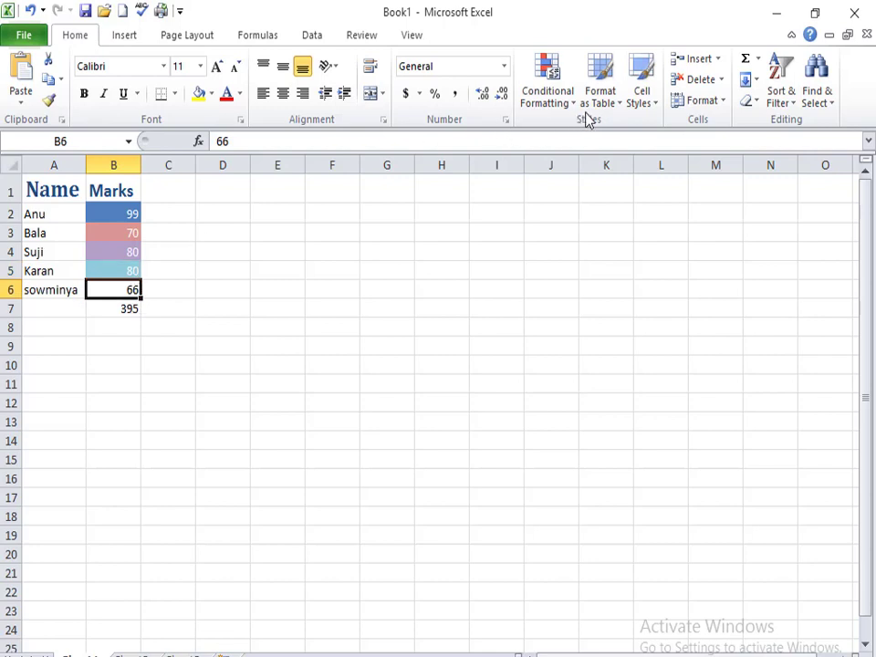
left_click(640, 92)
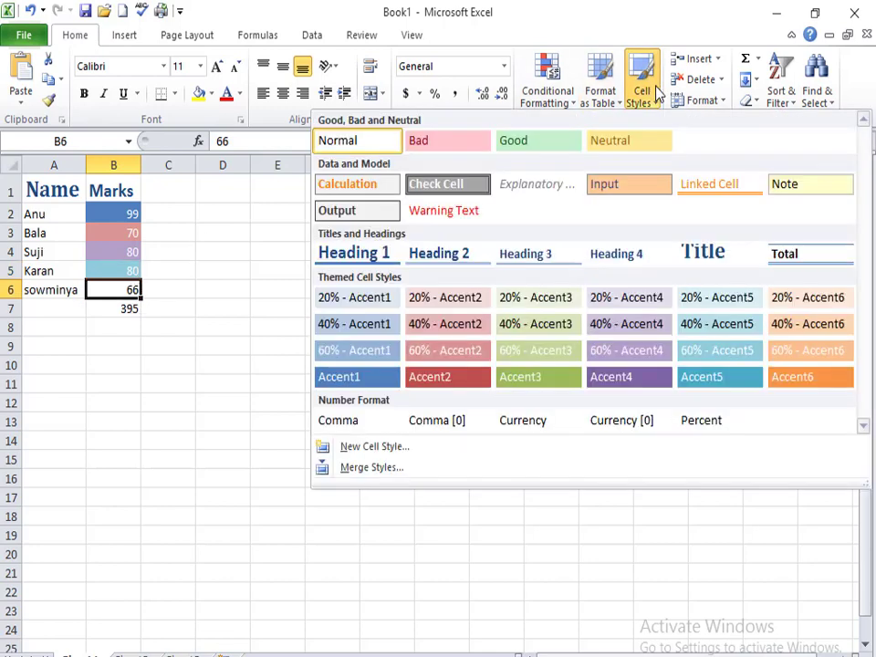
left_click(785, 301)
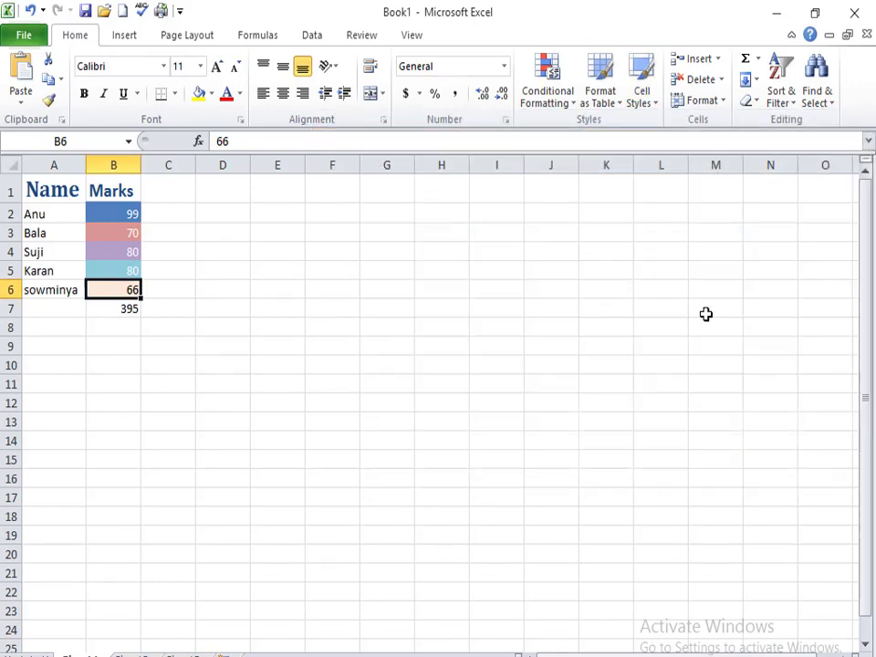
left_click(360, 376)
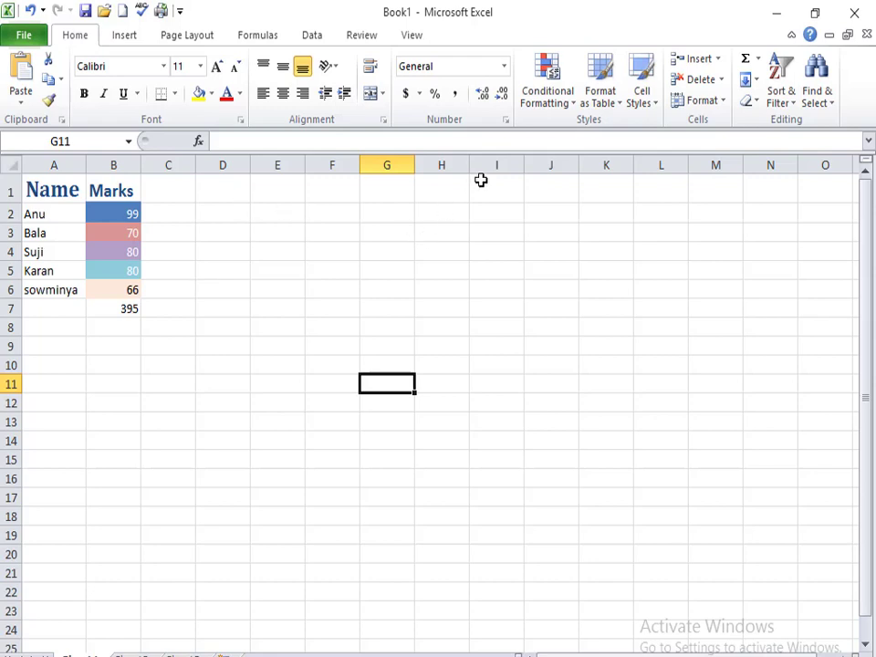
- Apply Normal to B2:B7, clearing the accent colours from the marks and total
left_click(643, 91)
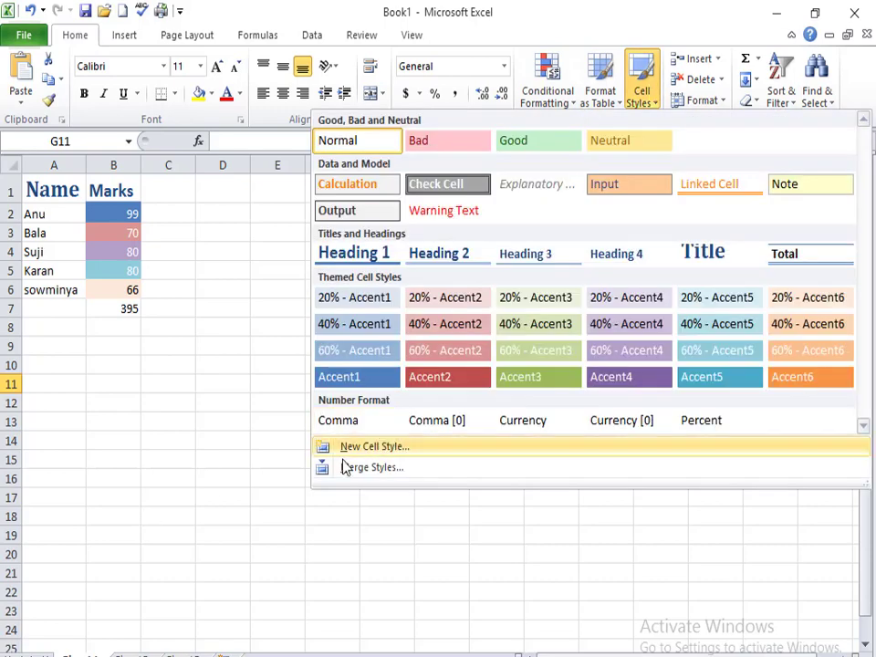
left_click(347, 421)
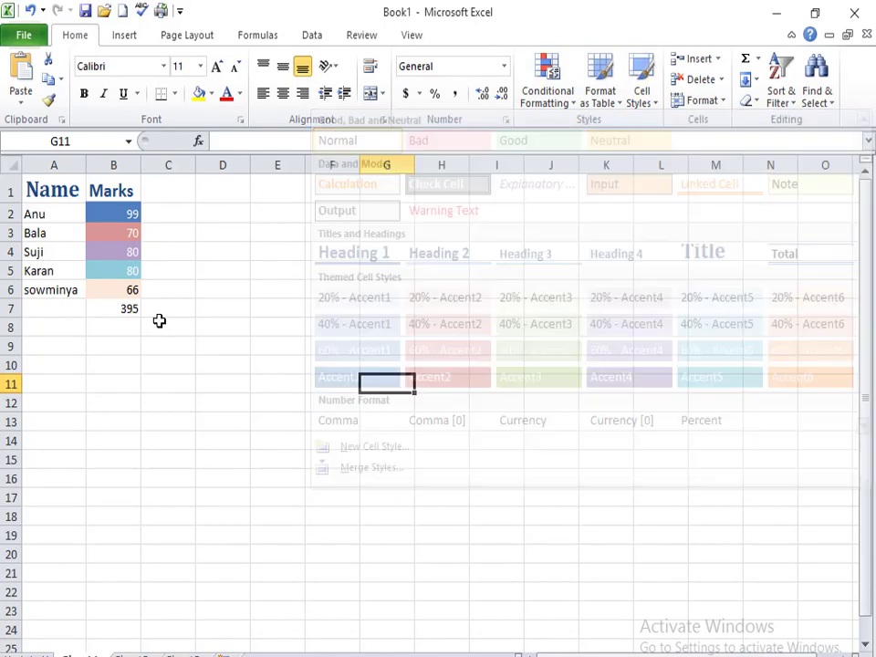
mouse_move(116, 209)
left_mouse_down()
mouse_move(127, 322)
mouse_move(129, 310)
left_mouse_up()
left_click(643, 92)
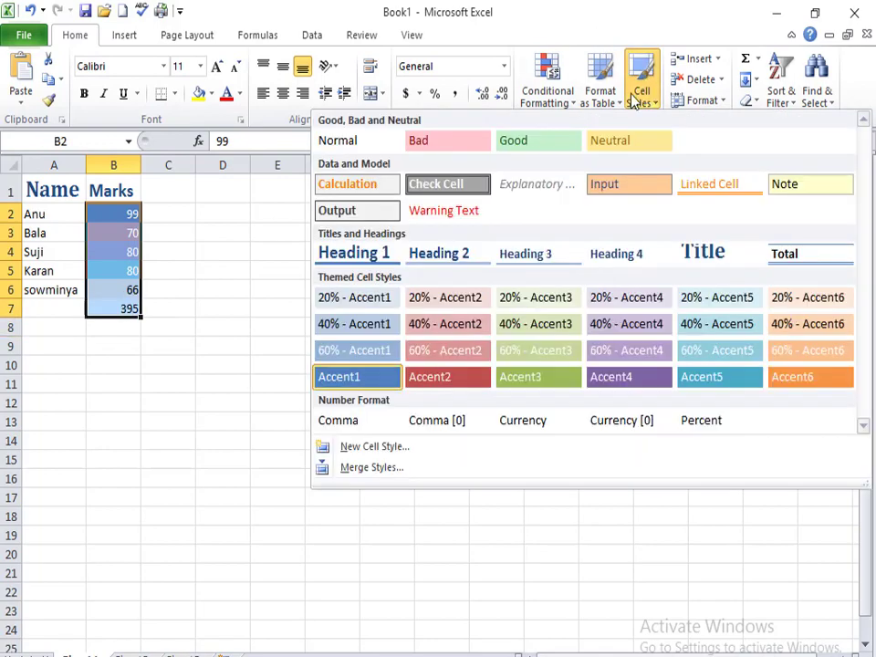
left_click(345, 152)
left_click(277, 327)
left_click_drag(119, 216, 116, 305)
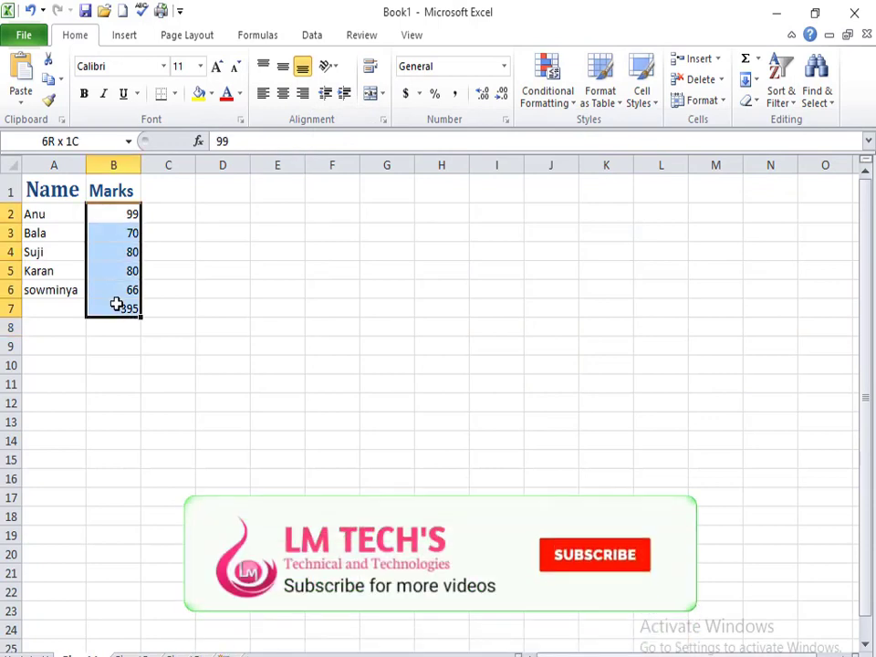
left_click(644, 99)
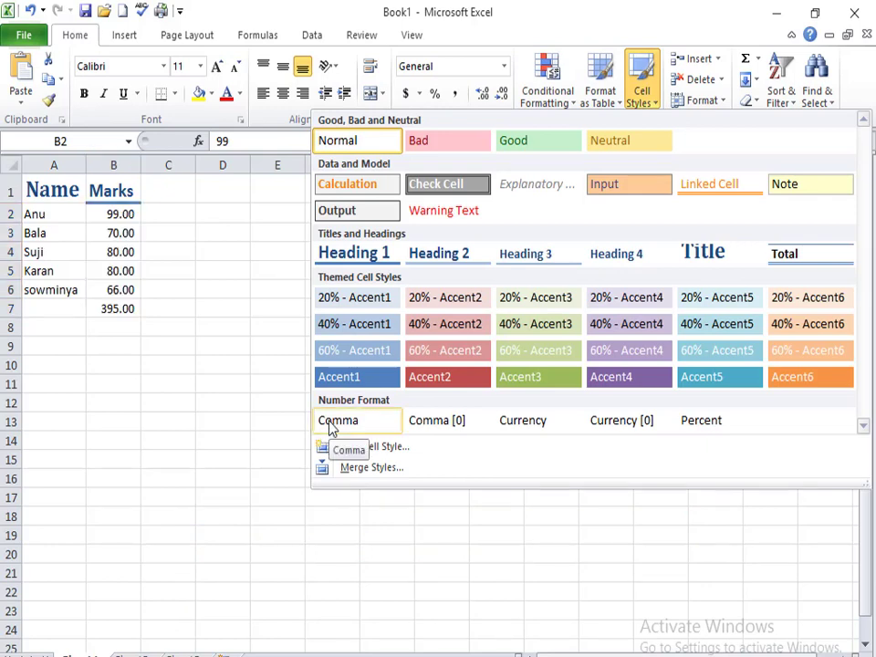
left_click(135, 359)
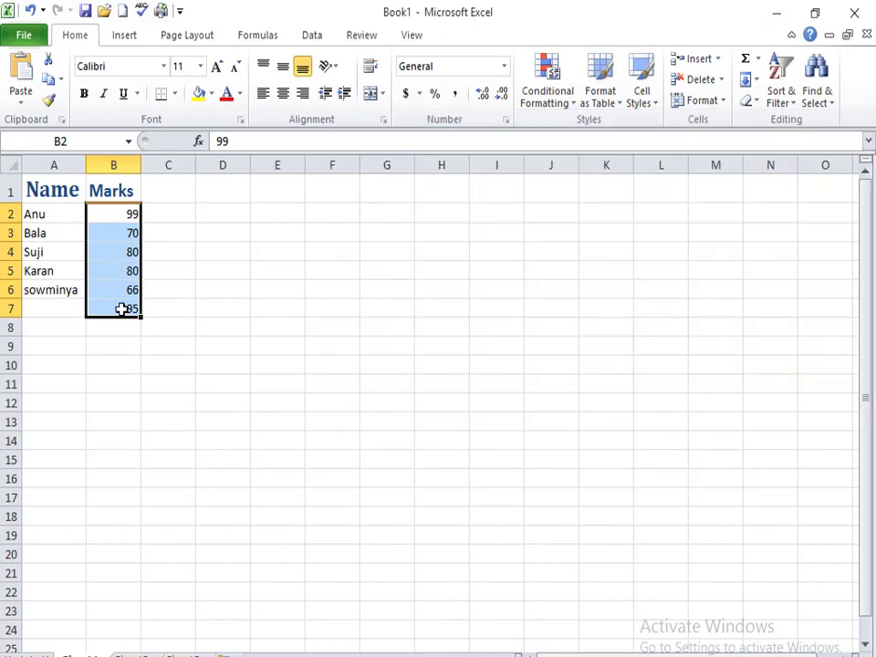
- Check the B7 SUM formula without changing it, then set B2 to 1000 and B3 to 10000
double_click(124, 309)
left_click(118, 248)
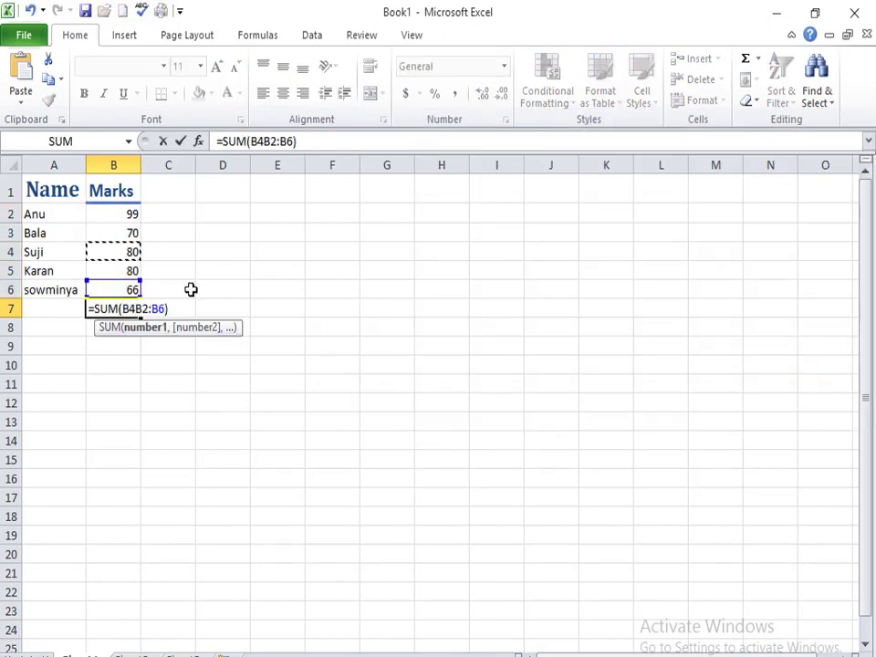
key("Escape")
left_click(108, 216)
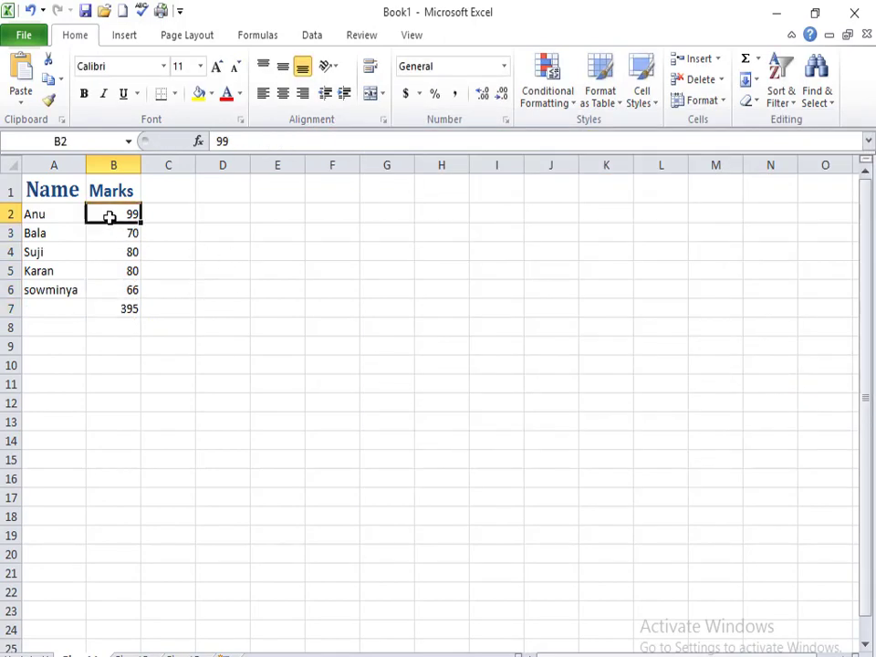
type("1000")
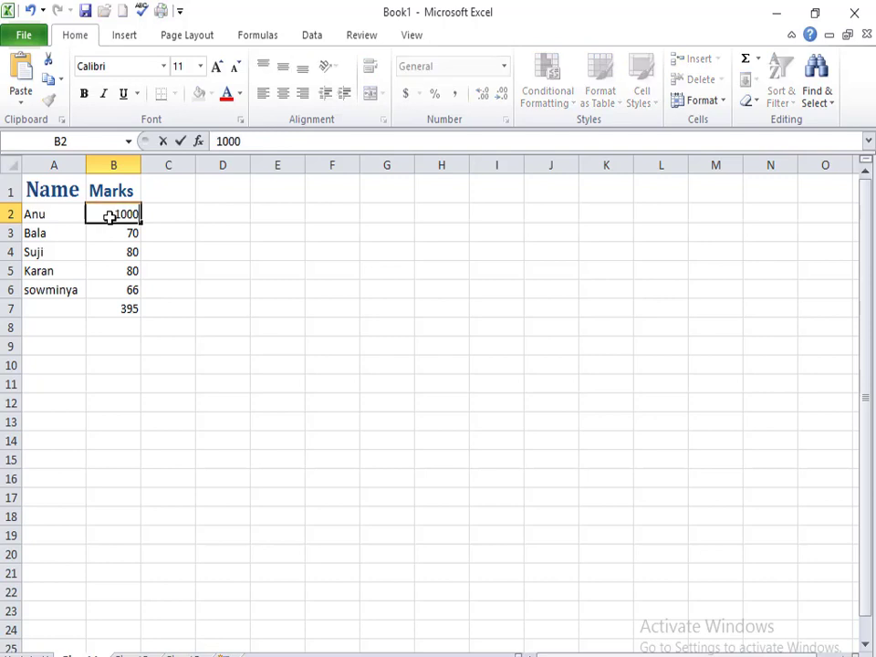
key("Return")
type("10000")
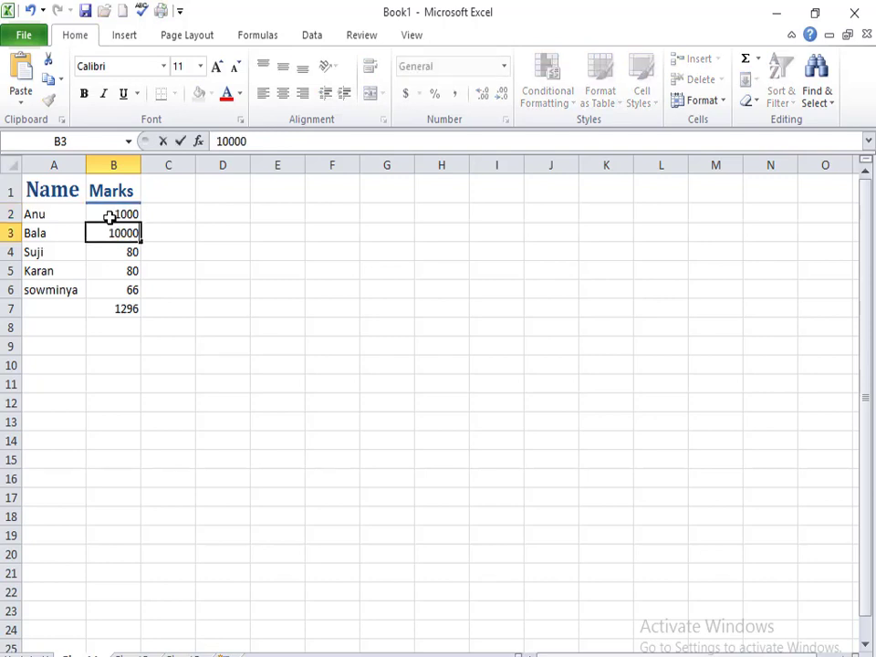
key("Return")
- Set B4 to 100 and B5 to 2000 so the total reads 13166
type("100")
key("Return")
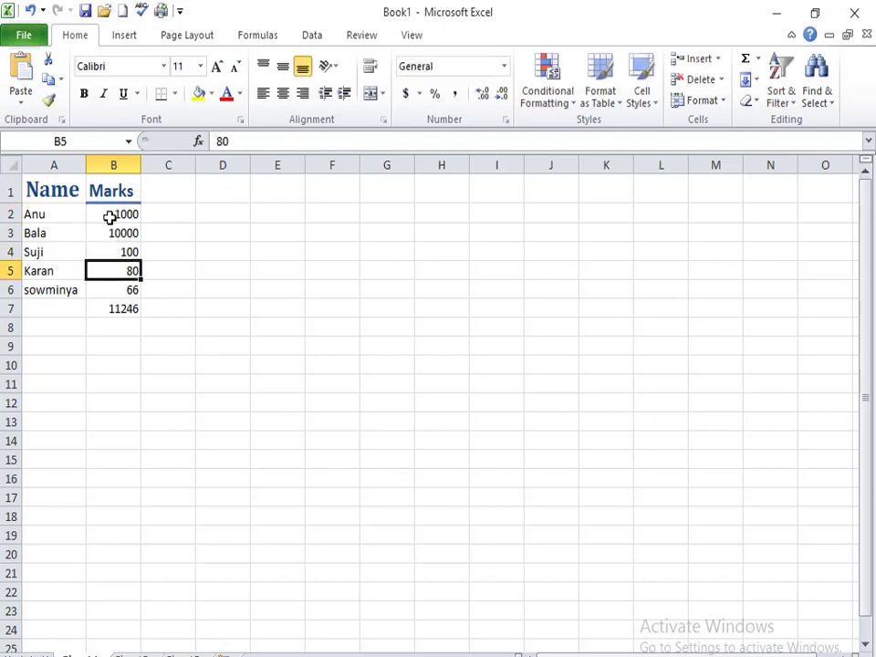
key("Left")
key("Right")
type("2000")
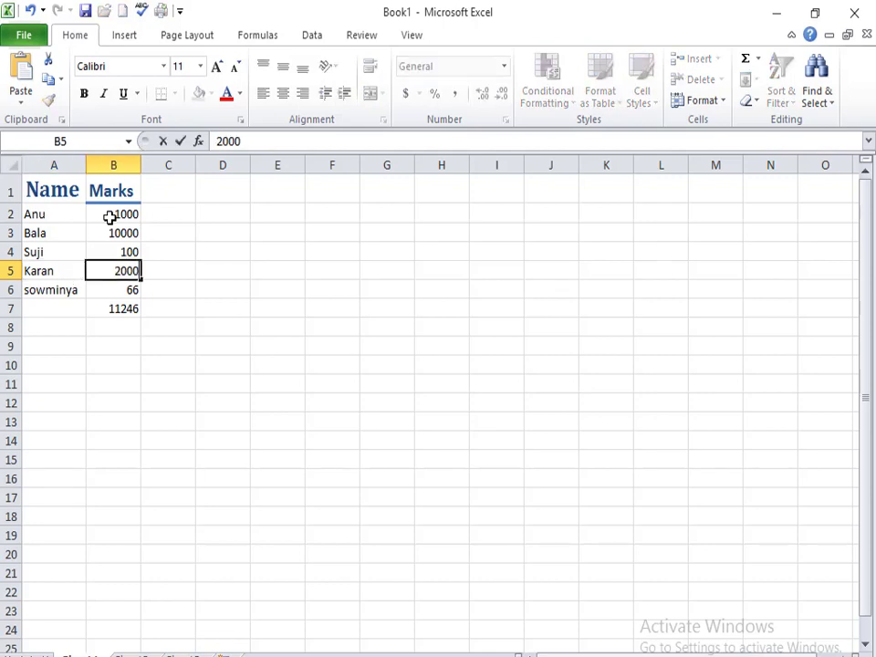
key("Return")
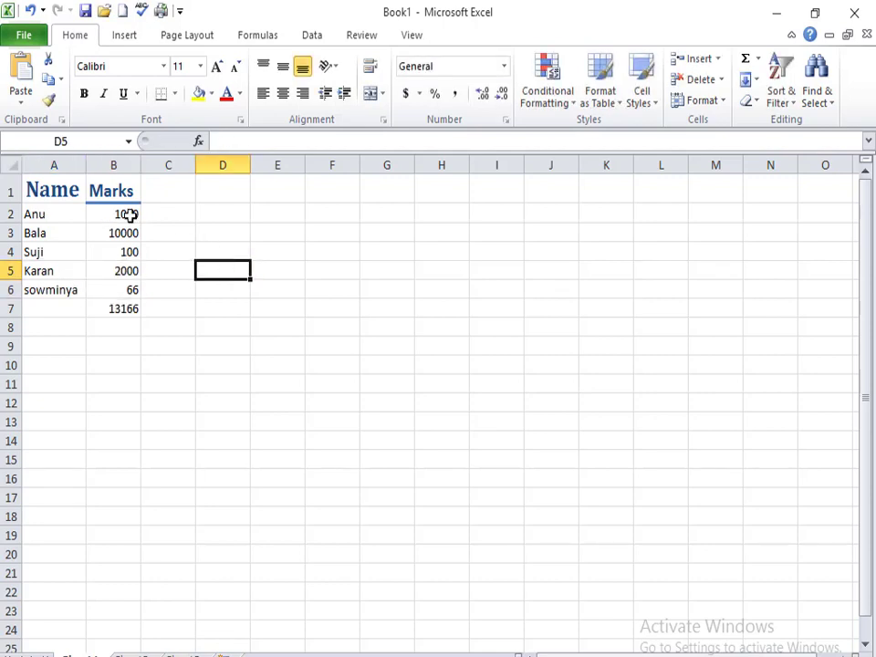
left_click(129, 211)
- Select the marks and total in B2:B7 and browse the Cell Styles gallery
left_click_drag(135, 289, 137, 305)
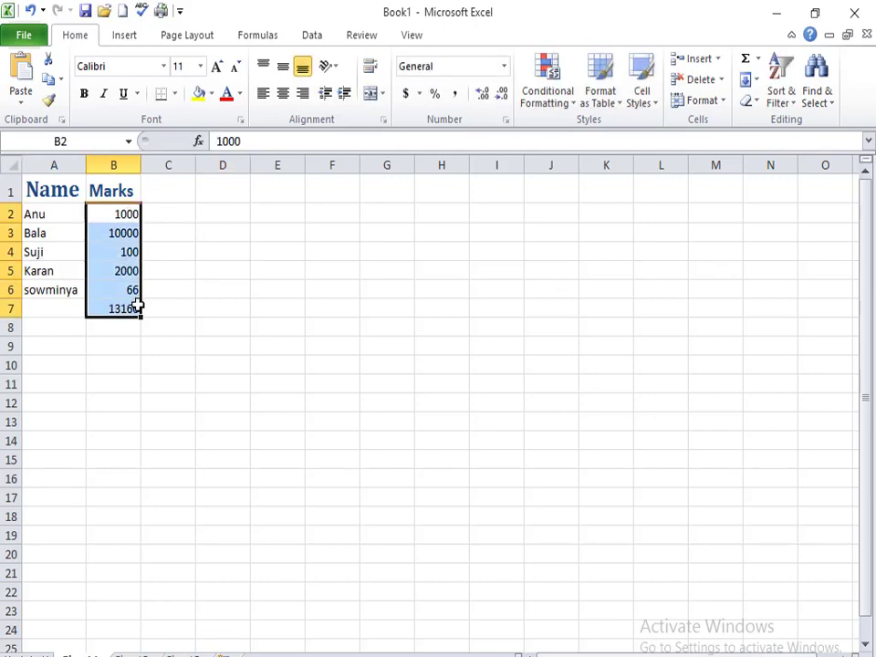
left_click(640, 89)
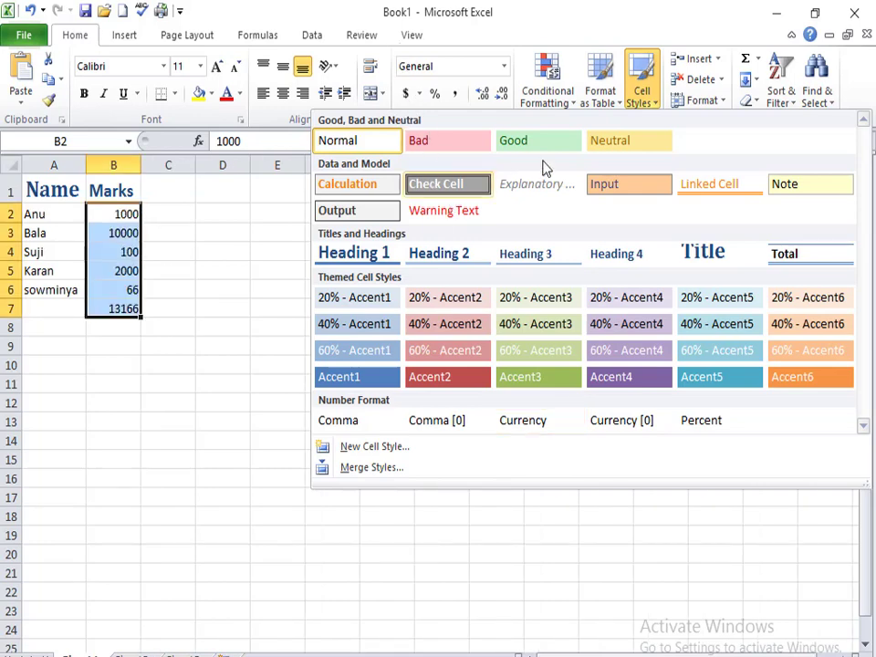
left_click(161, 302)
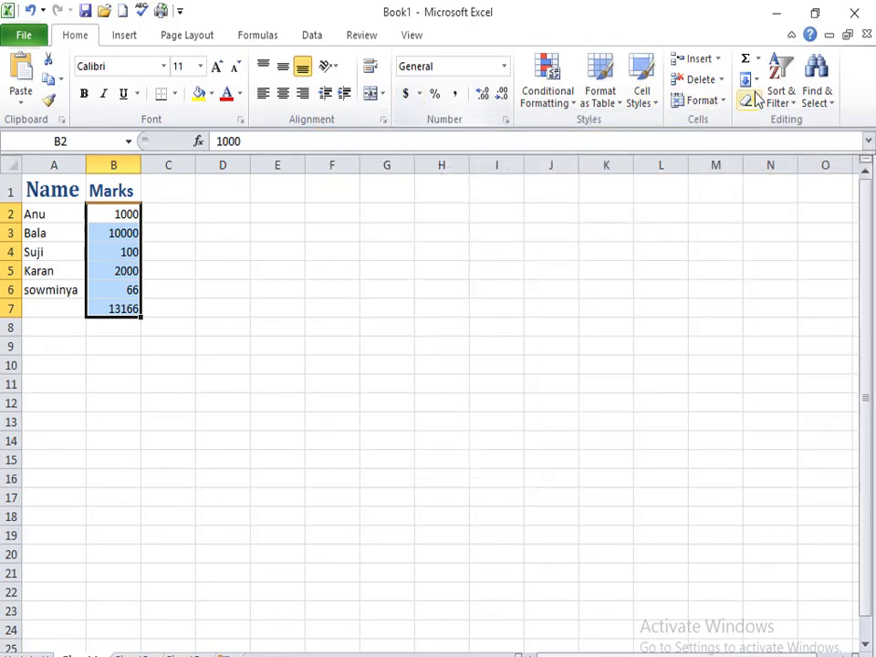
left_click(651, 95)
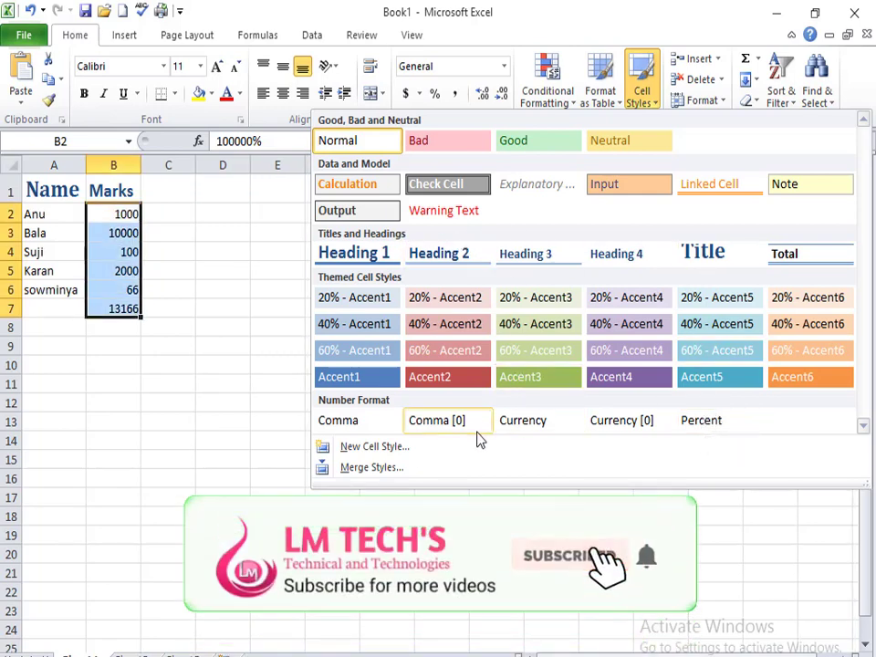
- Create a new cell style, replacing the default name 'Style 1' with own_creation
left_click(394, 451)
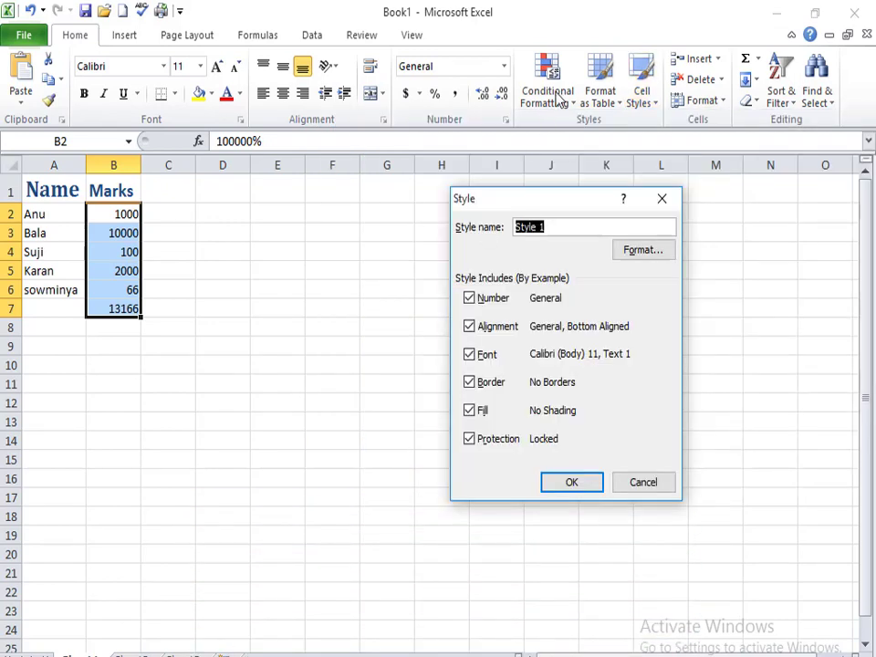
left_click_drag(519, 200, 466, 191)
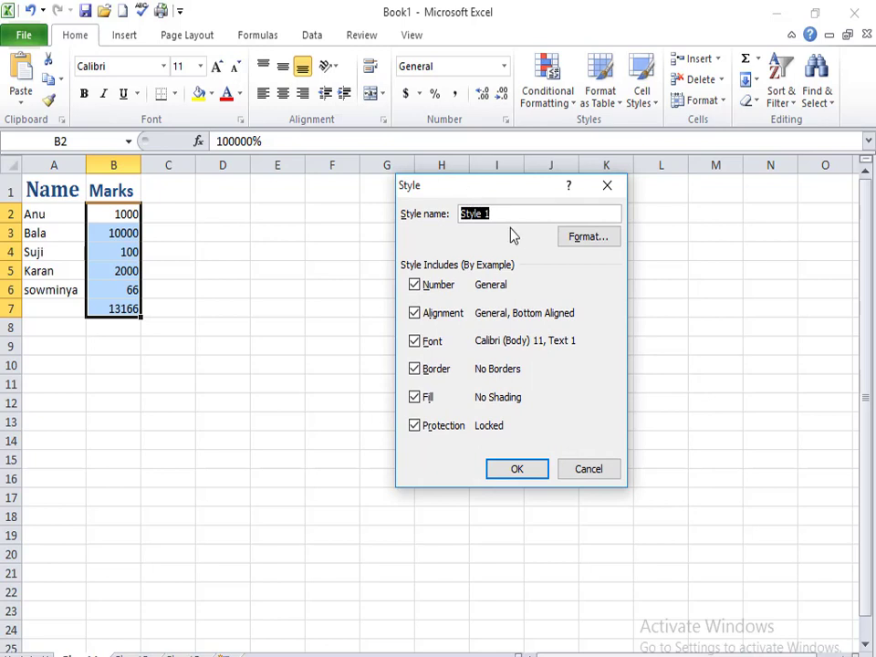
key("BackSpace")
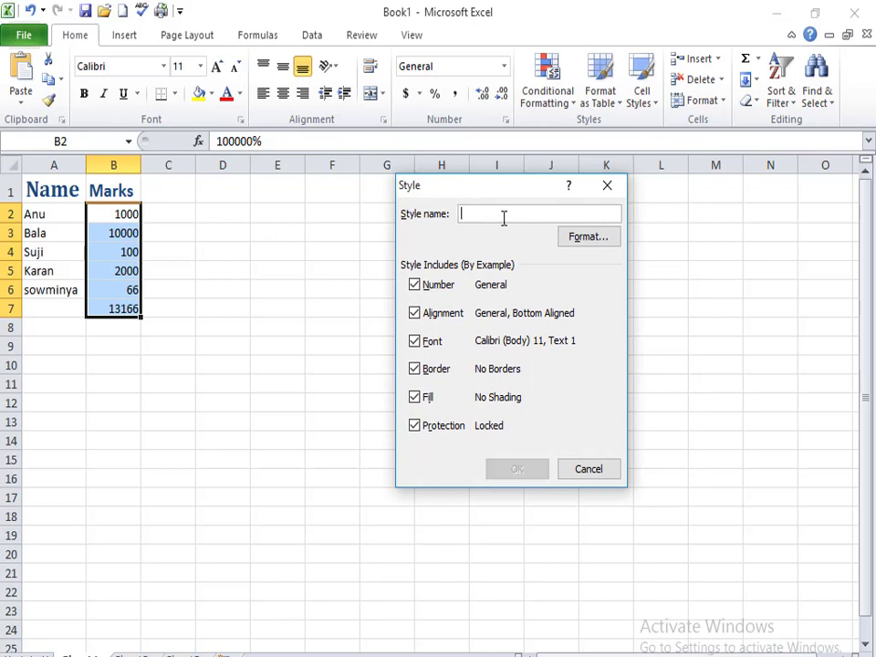
type("own_")
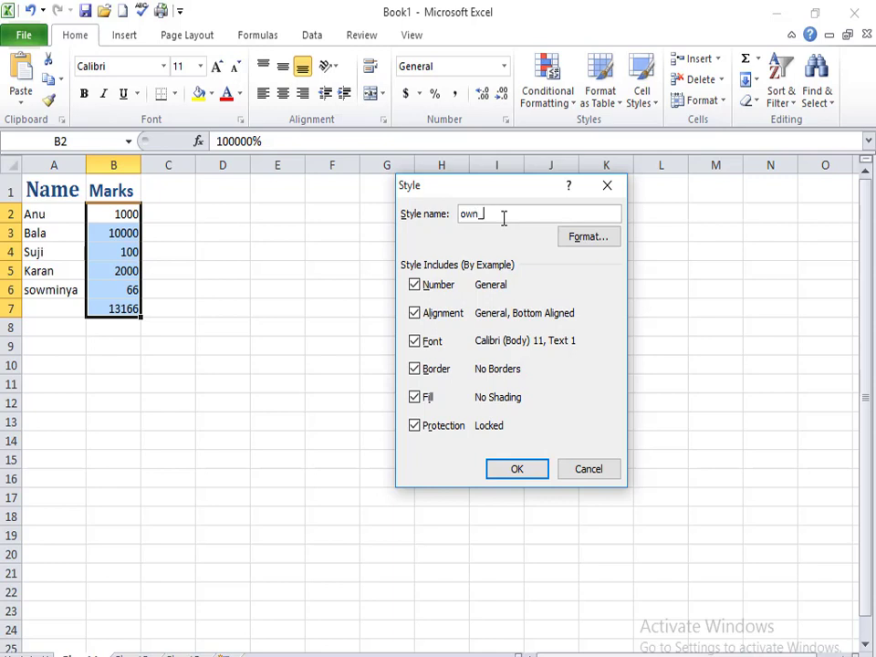
type("ation")
- Open the new style's Format Cells settings and look through the Alignment and Font options
left_click(574, 241)
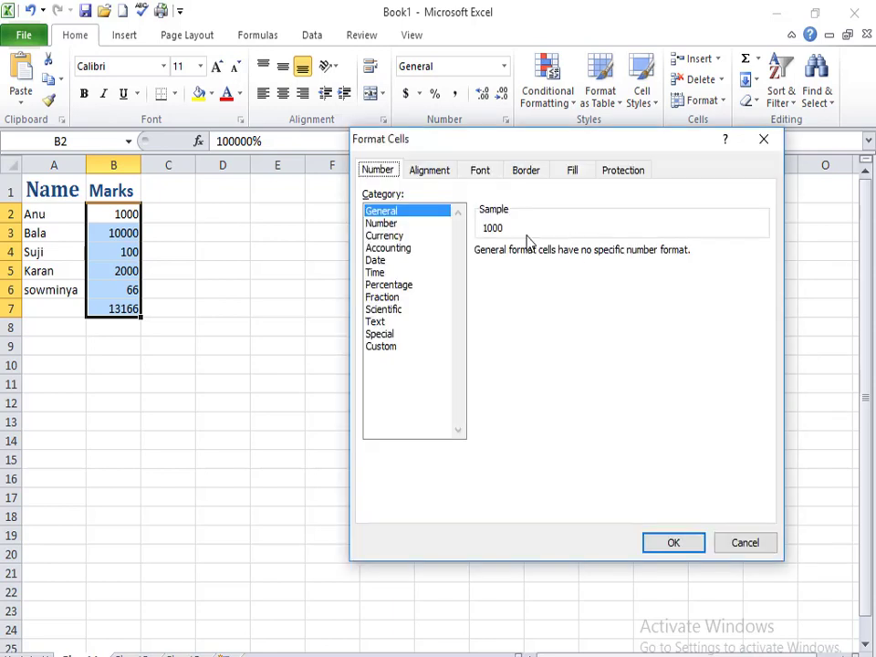
left_click_drag(473, 150, 447, 140)
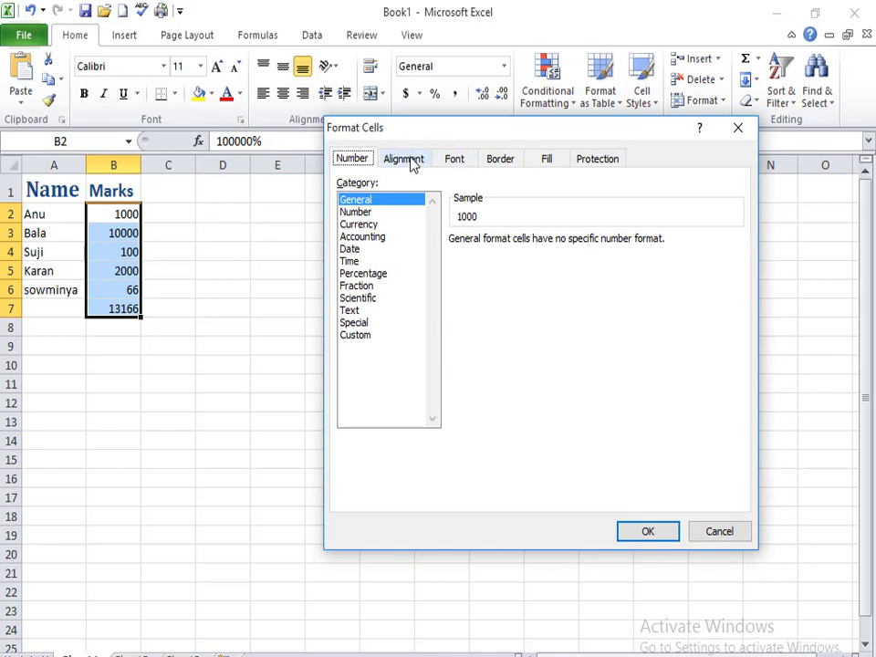
left_click(411, 161)
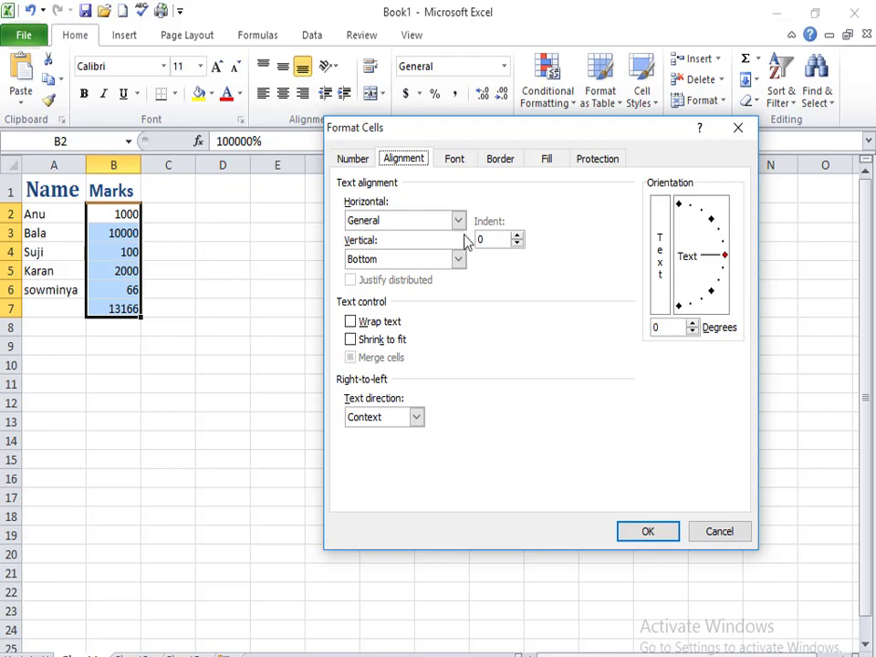
left_click(454, 160)
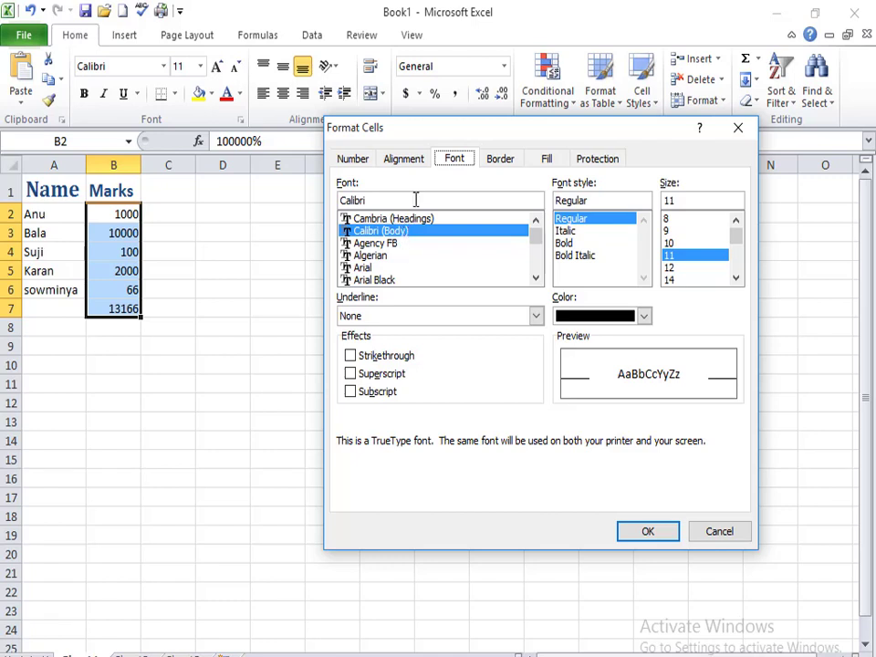
scroll(416, 233, "down", 1)
scroll(415, 242, "down", 2)
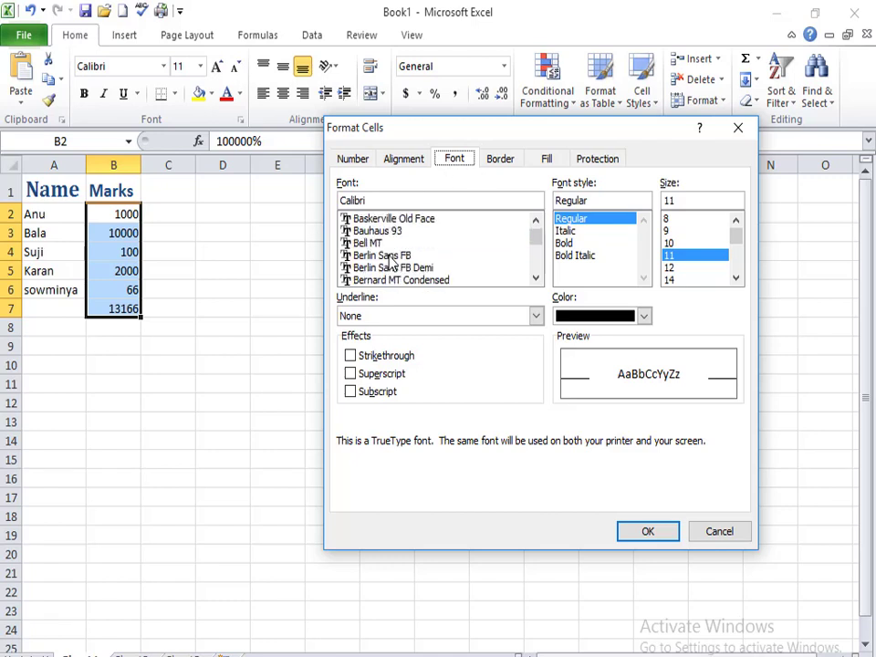
scroll(415, 251, "down", 4)
scroll(416, 264, "down", 5)
scroll(415, 264, "down", 6)
scroll(415, 264, "down", 6)
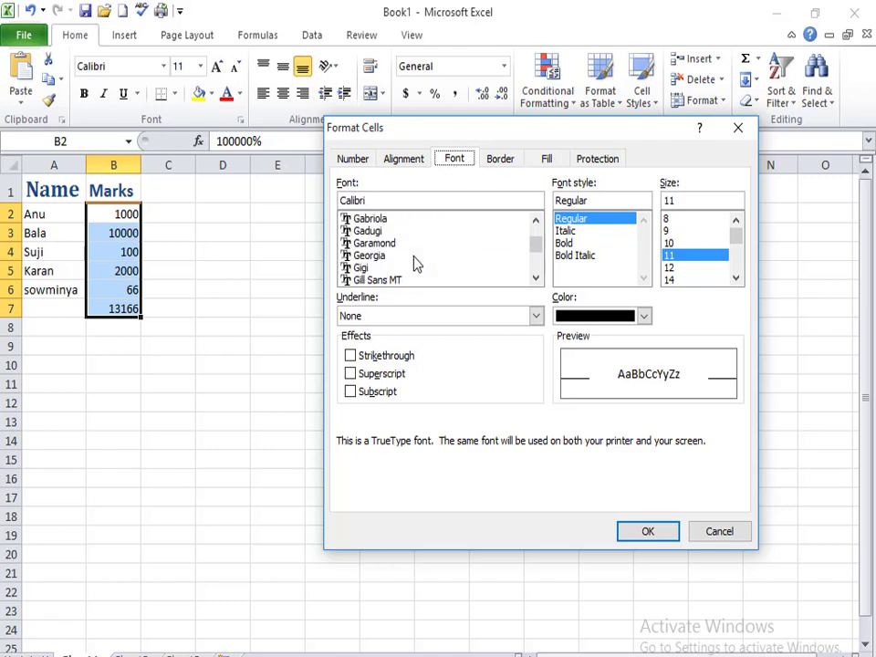
scroll(415, 264, "down", 10)
scroll(415, 264, "down", 10)
scroll(415, 264, "down", 8)
scroll(416, 264, "down", 12)
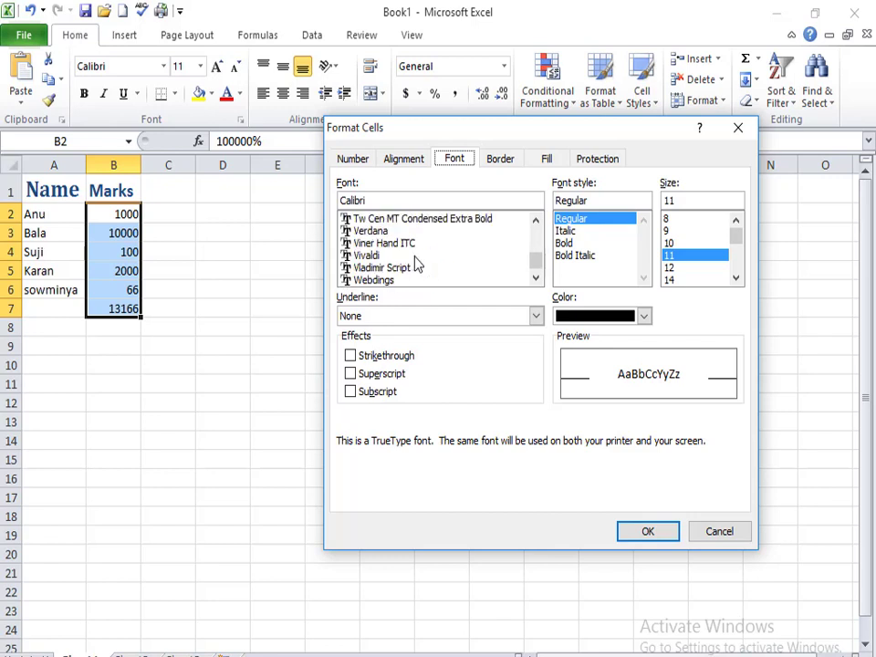
scroll(415, 264, "down", 5)
- Preview fonts such as Yu Gothic UI, Terminal, Lucida Calligraphy, Georgia, Gigi and Garamond
left_click(411, 243)
scroll(413, 265, "up", 3)
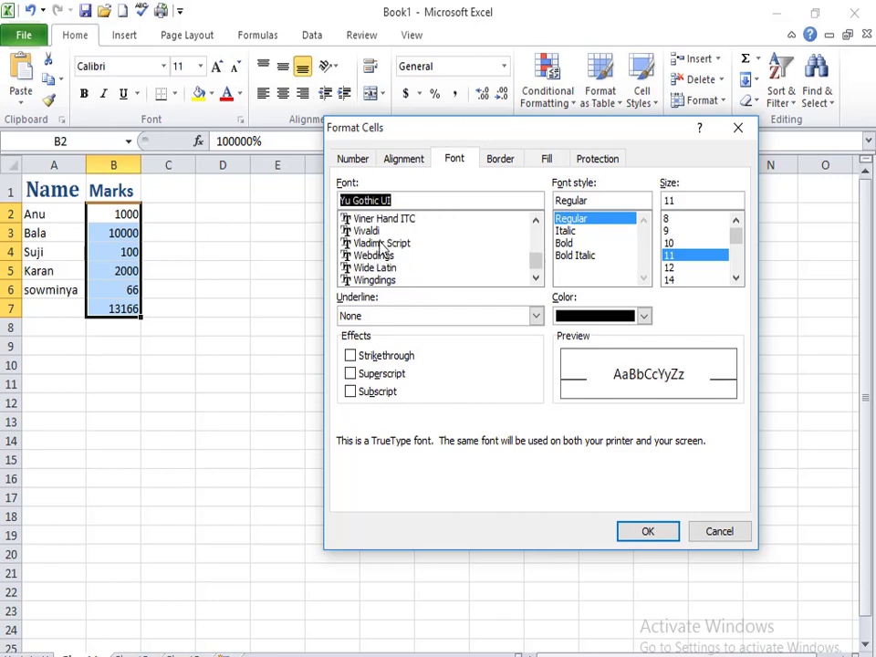
scroll(414, 272, "up", 3)
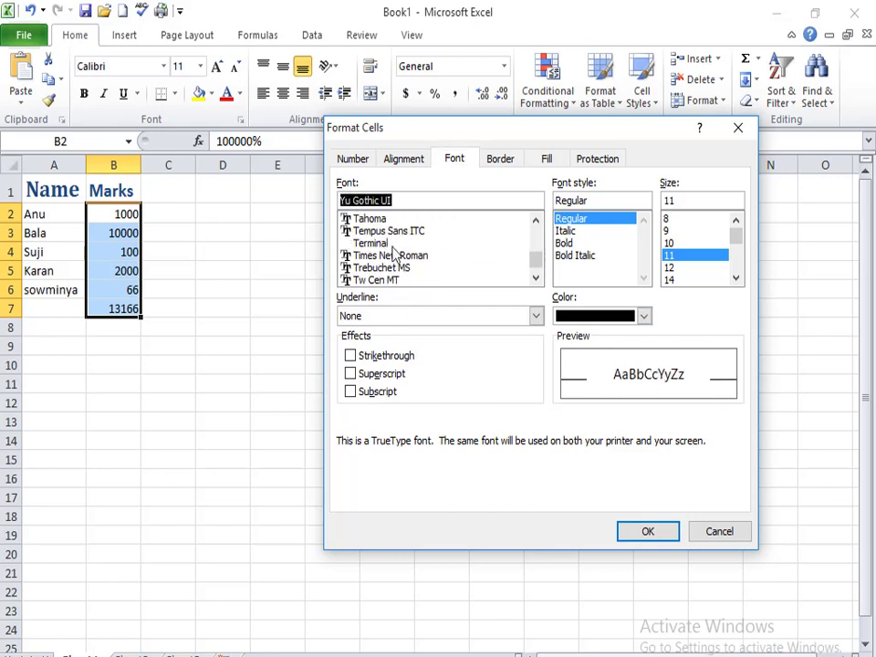
left_click(393, 242)
scroll(395, 246, "up", 3)
scroll(394, 247, "up", 1)
scroll(395, 246, "up", 3)
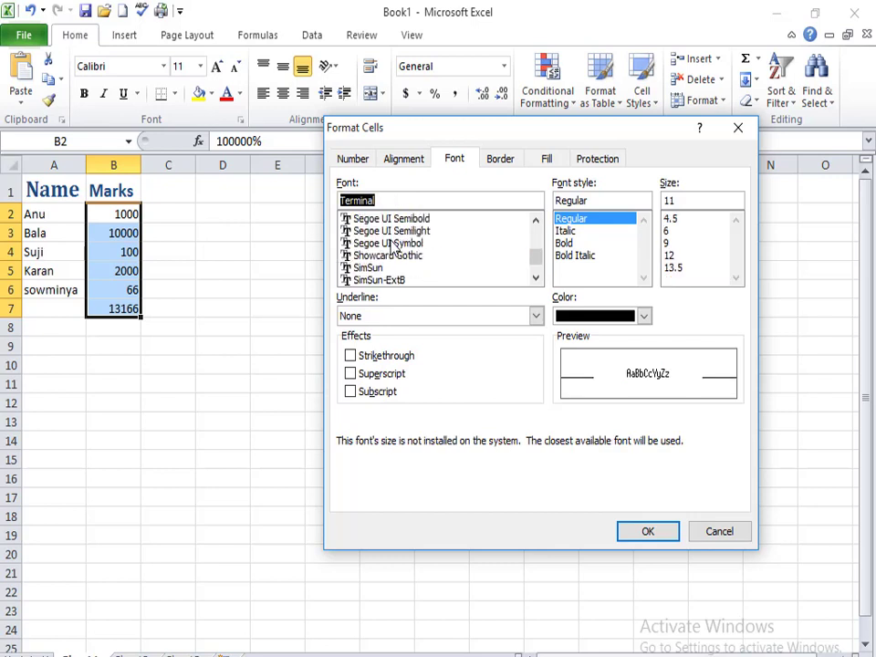
scroll(394, 247, "up", 7)
scroll(393, 246, "up", 4)
left_click(392, 244)
scroll(393, 245, "up", 4)
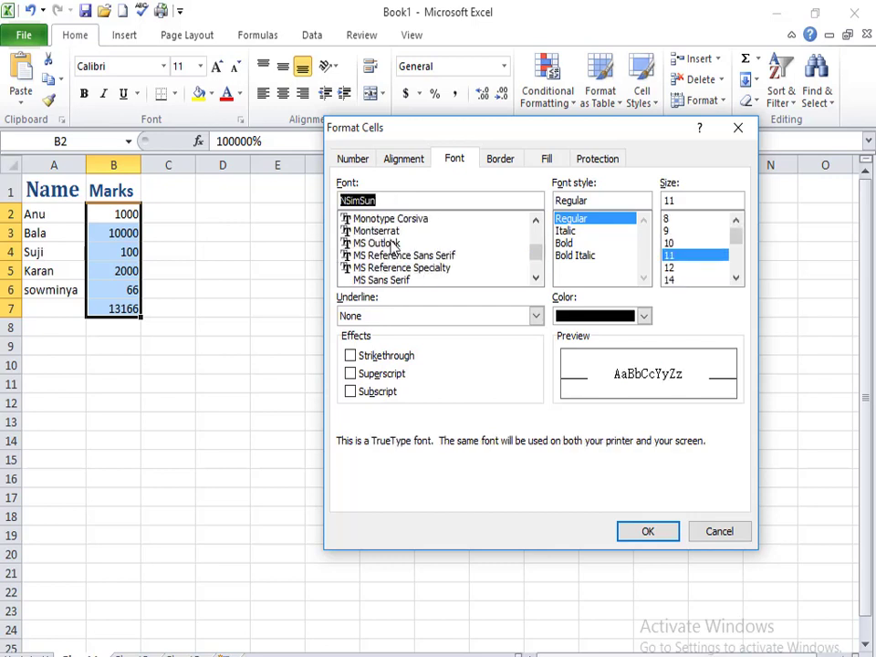
left_click(394, 245)
scroll(392, 245, "up", 3)
left_click(391, 233)
scroll(388, 239, "up", 5)
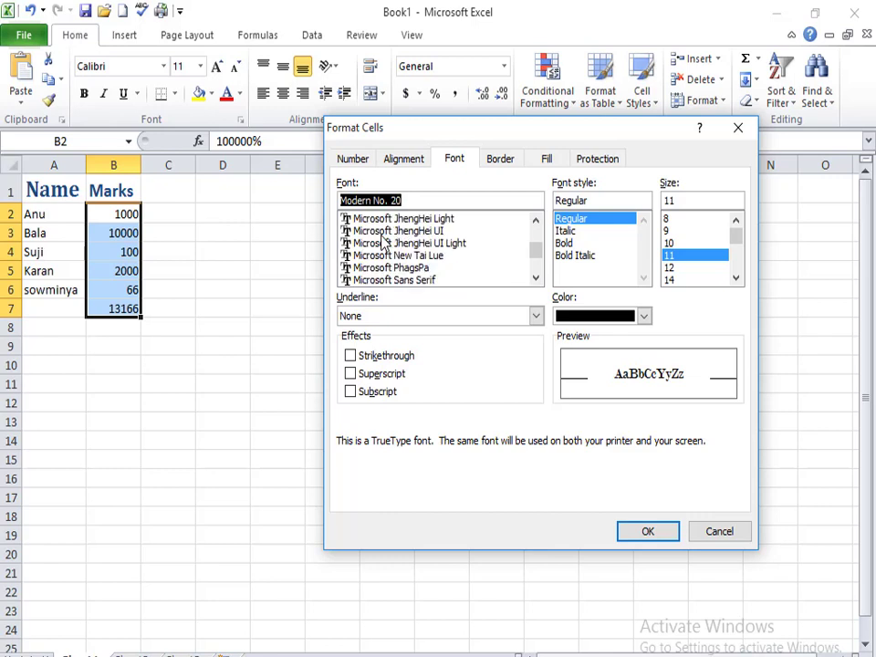
left_click(383, 232)
scroll(383, 240, "up", 5)
left_click(384, 232)
scroll(383, 240, "up", 7)
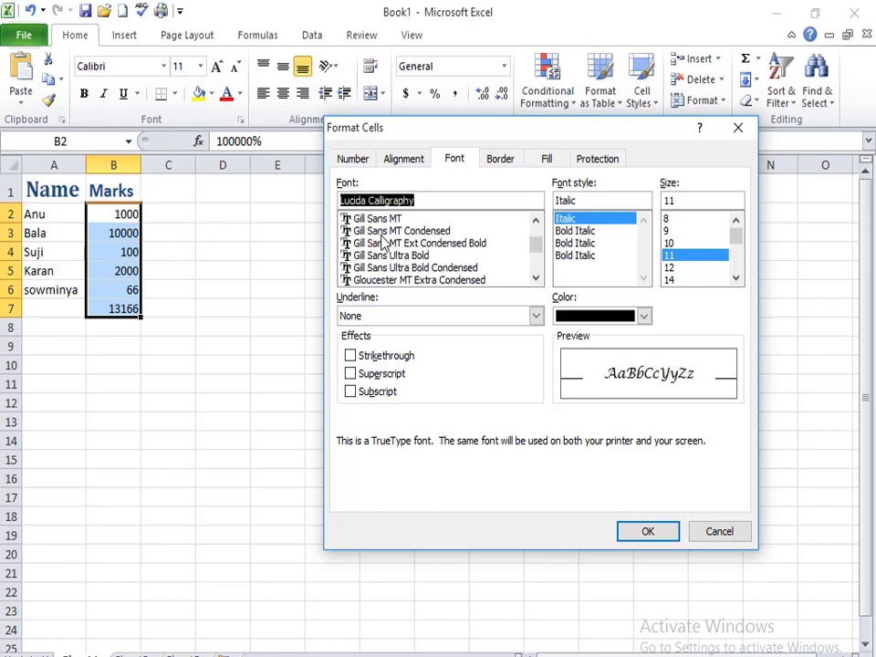
scroll(384, 234, "up", 1)
left_click(384, 231)
left_click(383, 243)
left_click(385, 221)
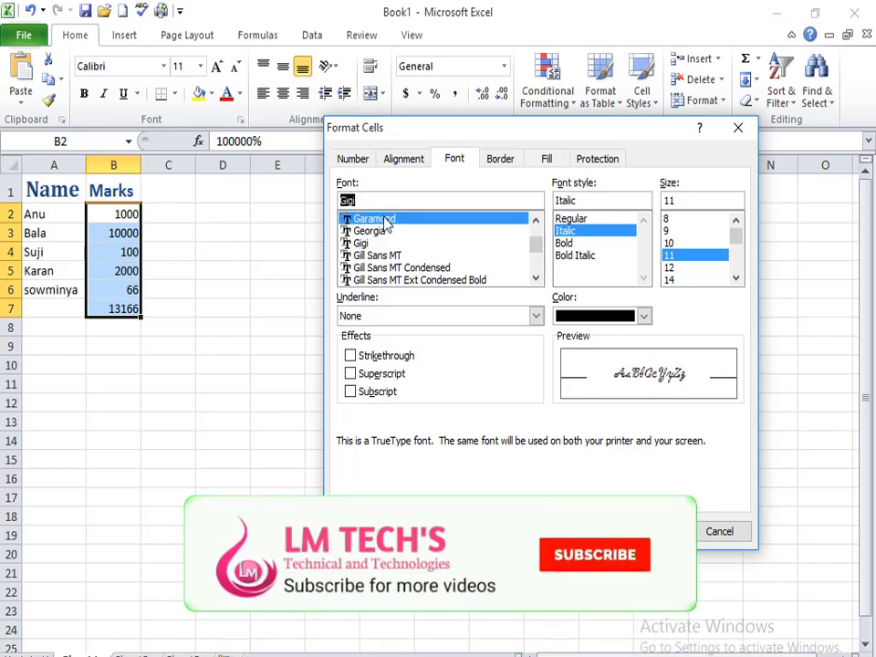
scroll(385, 225, "up", 1)
scroll(383, 238, "up", 2)
- Set the font to Franklin Gothic Medium Cond, Bold Italic, size 14, without strikethrough
left_click(369, 267)
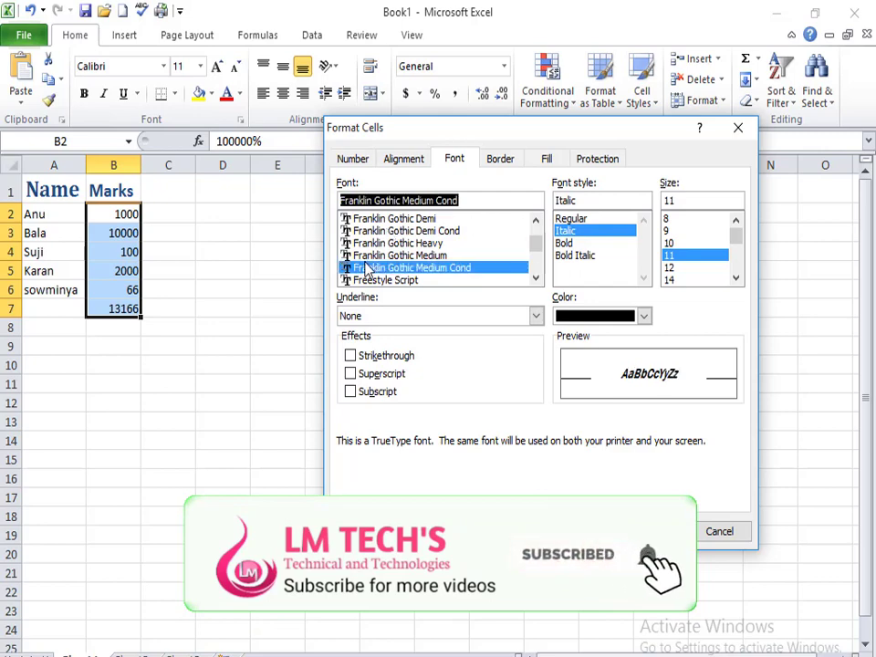
scroll(370, 255, "up", 3)
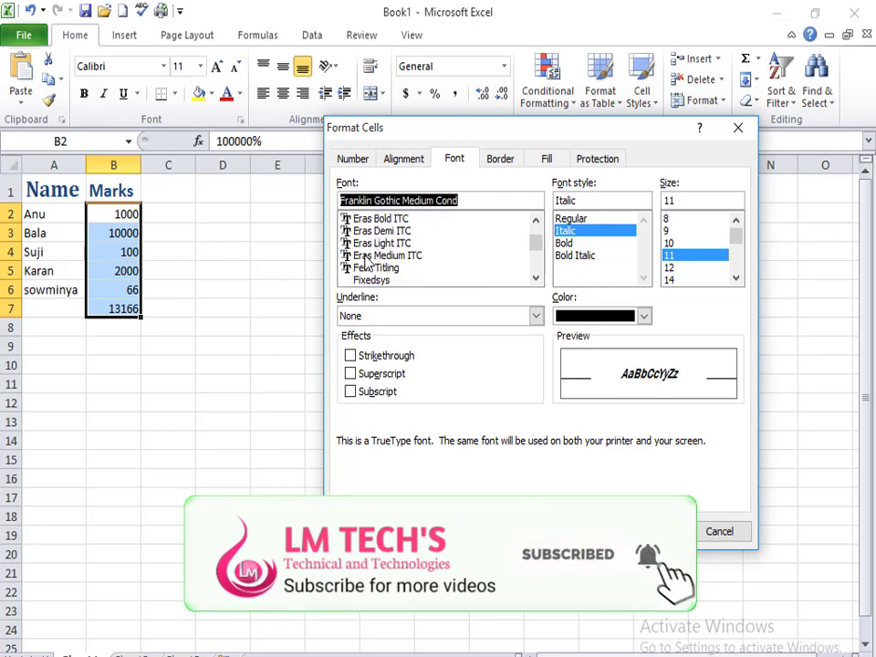
left_click(585, 256)
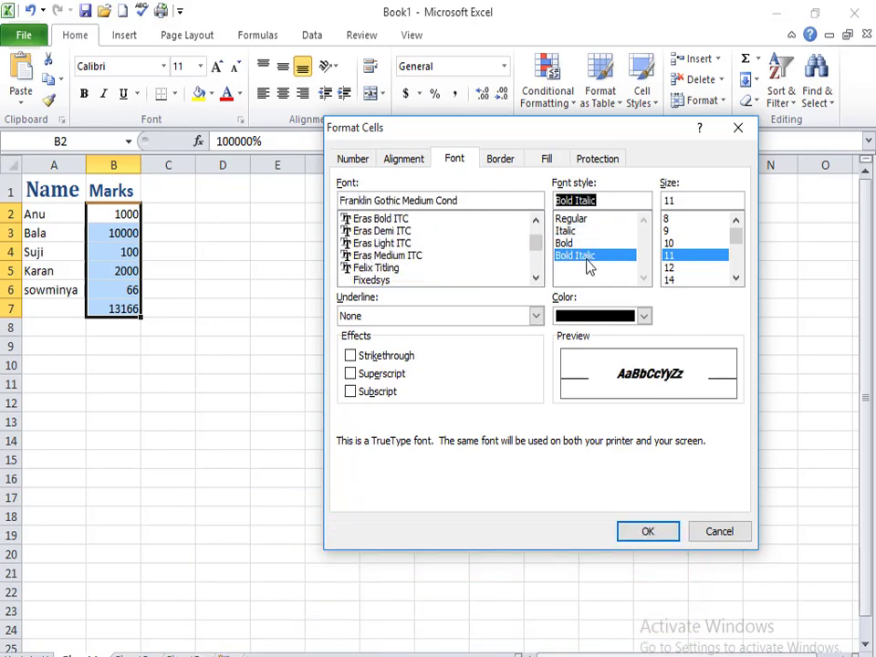
left_click(671, 280)
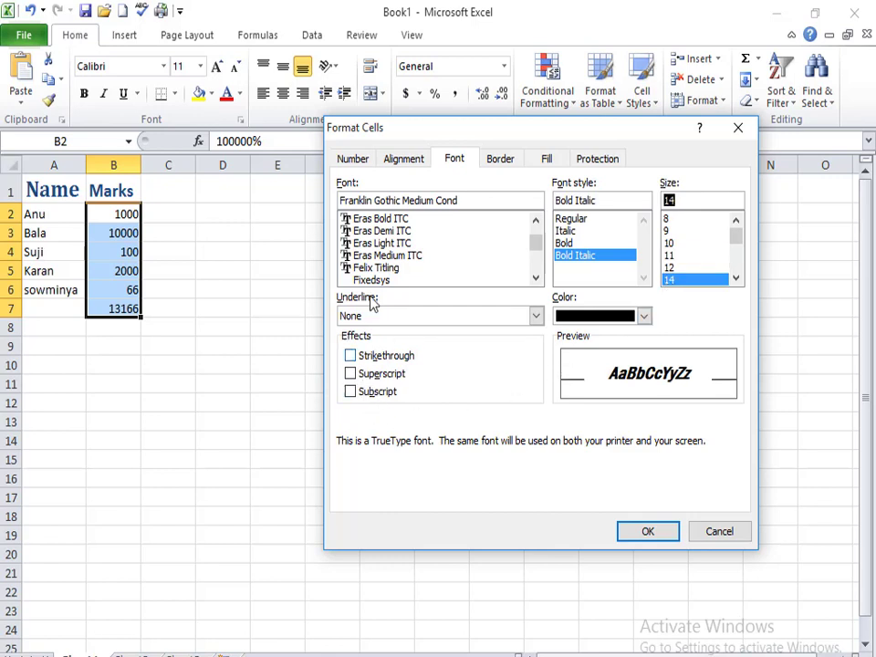
left_click(351, 356)
left_click(395, 357)
- After reviewing the Border and Fill options, set the style's font colour to Purple
left_click(503, 161)
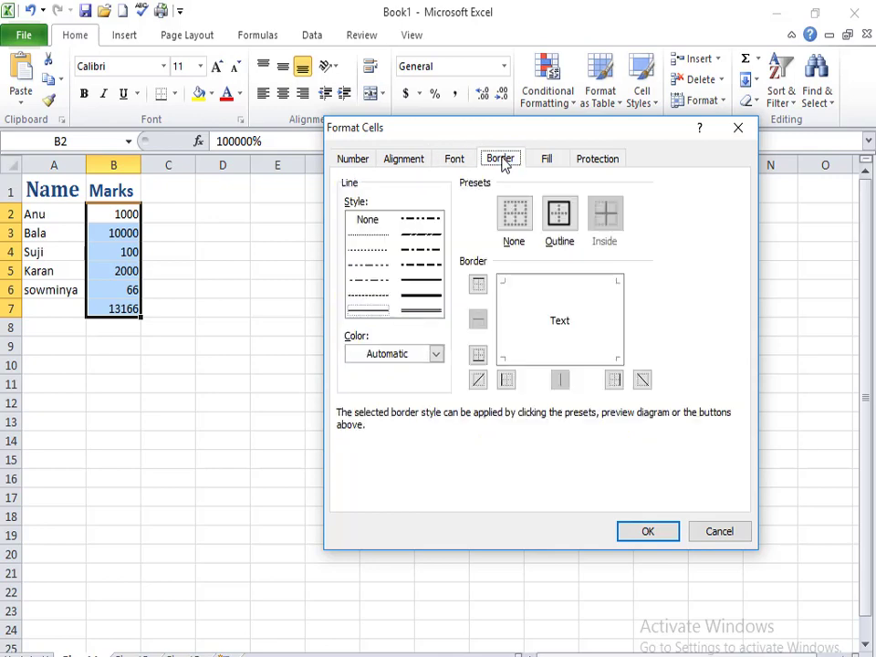
left_click(555, 165)
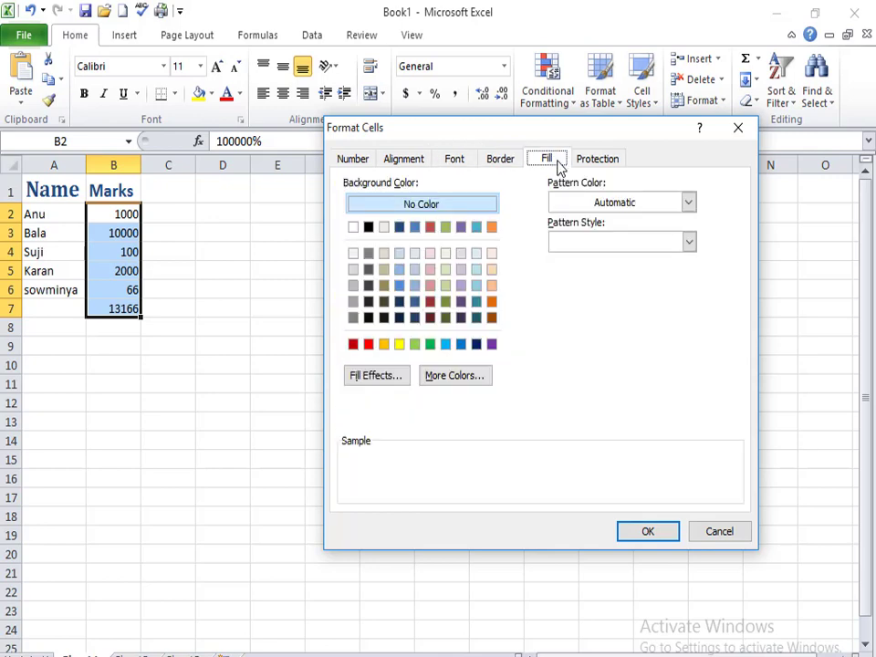
left_click(448, 166)
left_click(645, 317)
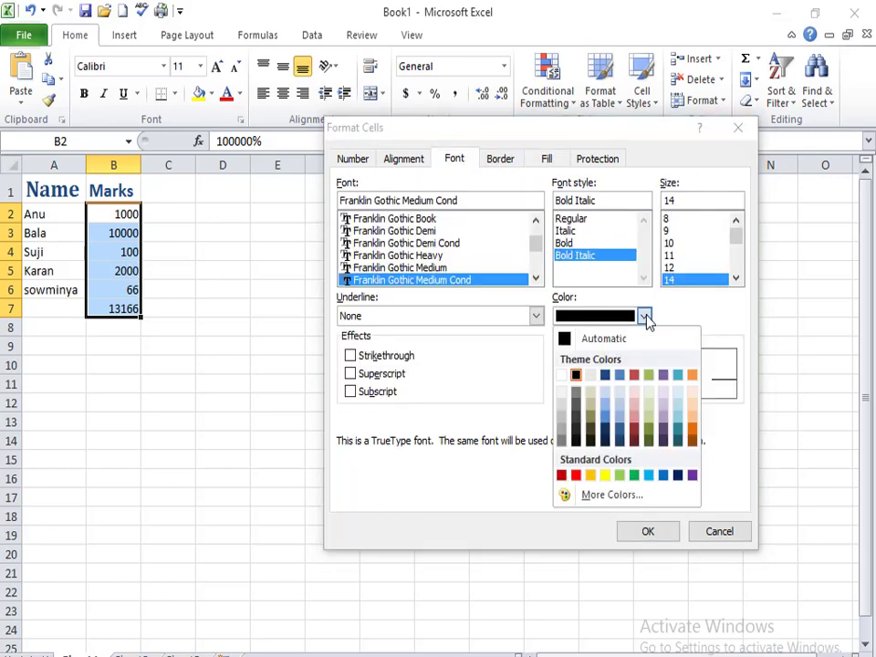
left_click(692, 475)
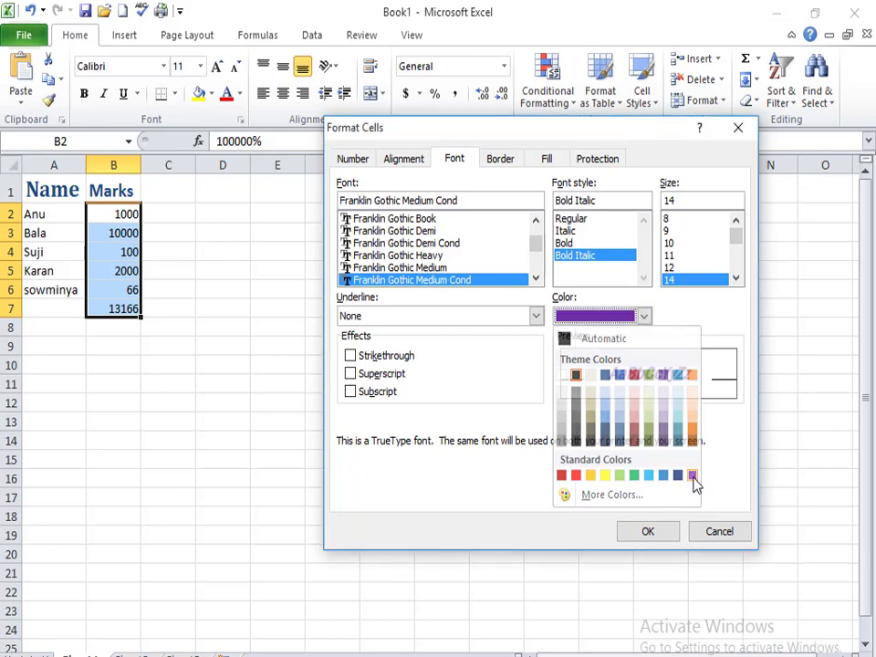
- Confirm both dialogs to save the own_creation style, then select cell G11
left_click(668, 534)
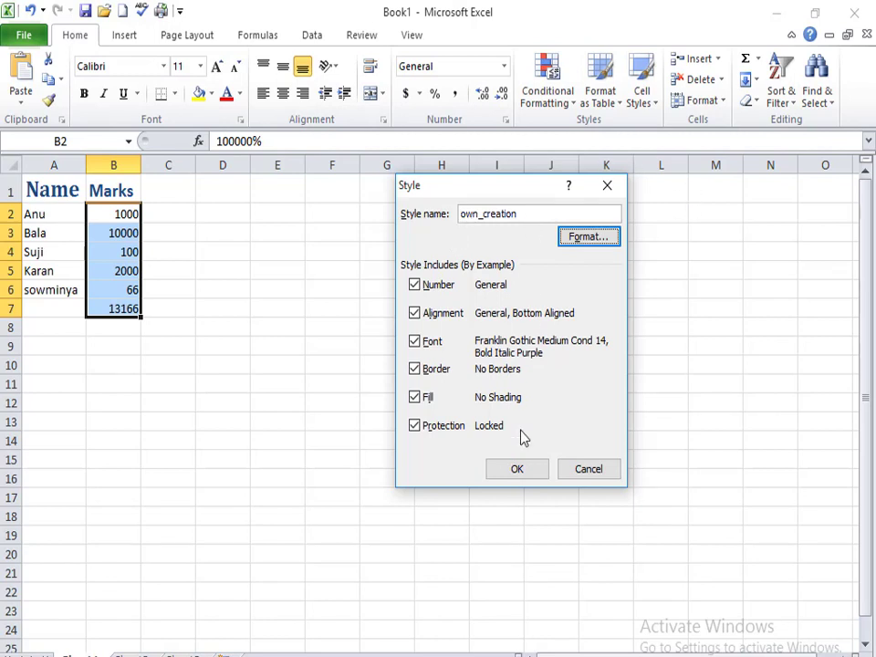
left_click(527, 477)
left_click(386, 389)
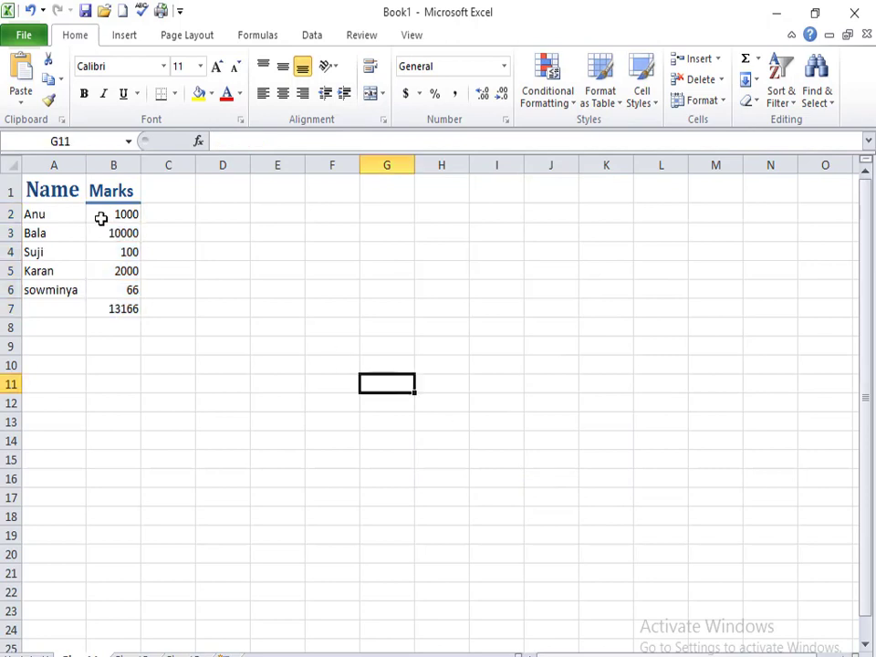
- Apply the own_creation style to B2:B7, then switch to a blank sheet
left_click_drag(101, 217, 106, 309)
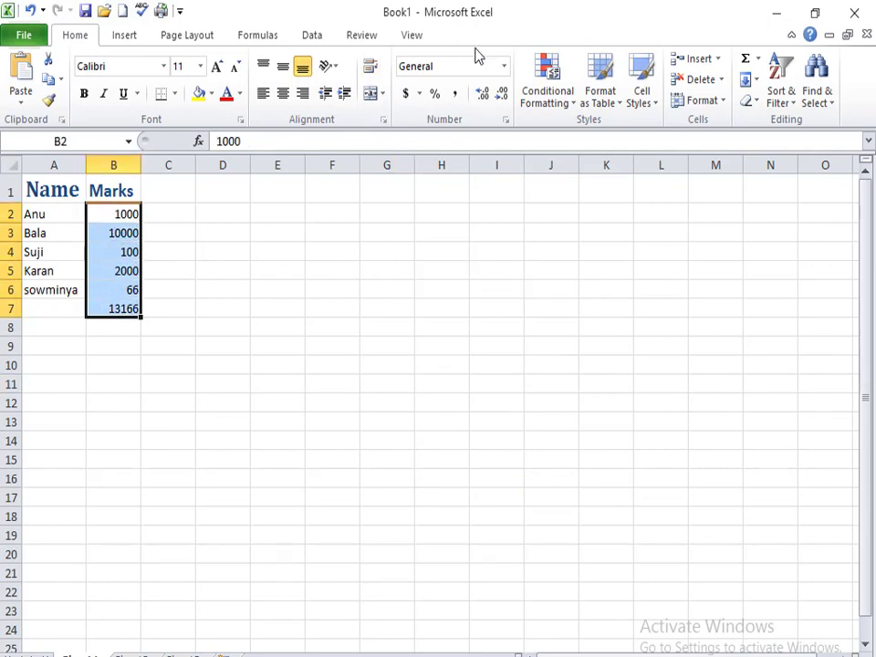
left_click(642, 96)
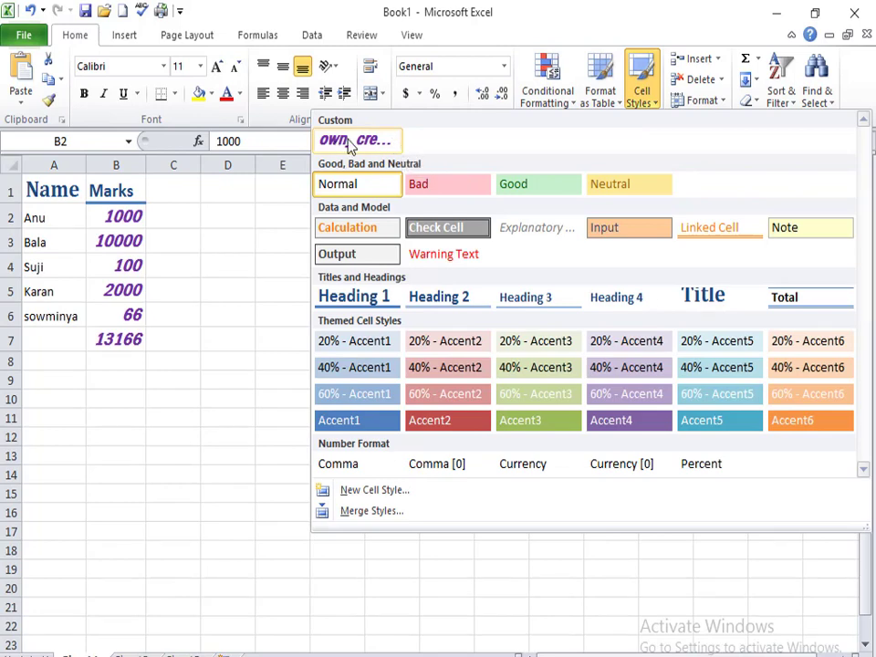
left_click(351, 143)
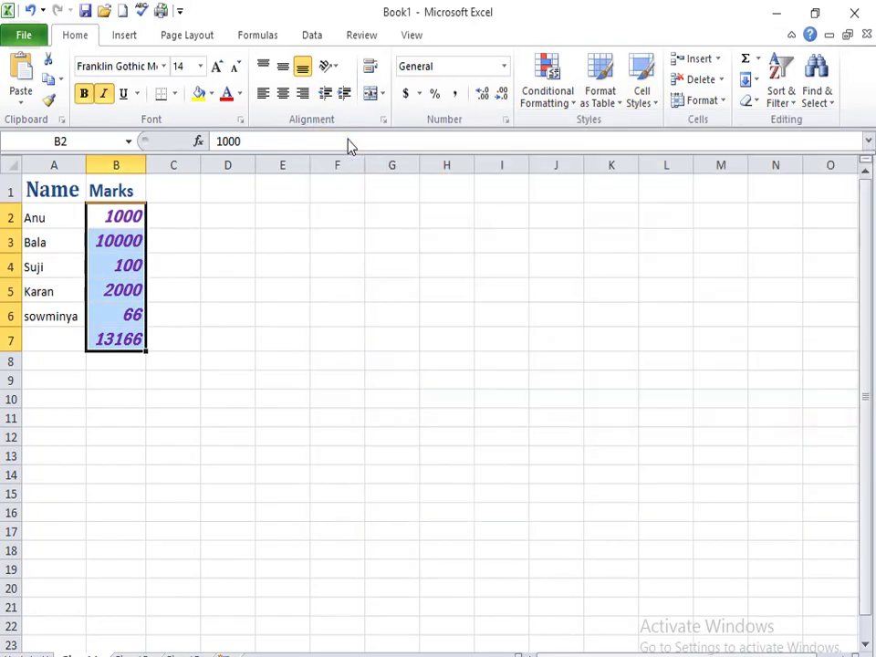
left_click(240, 382)
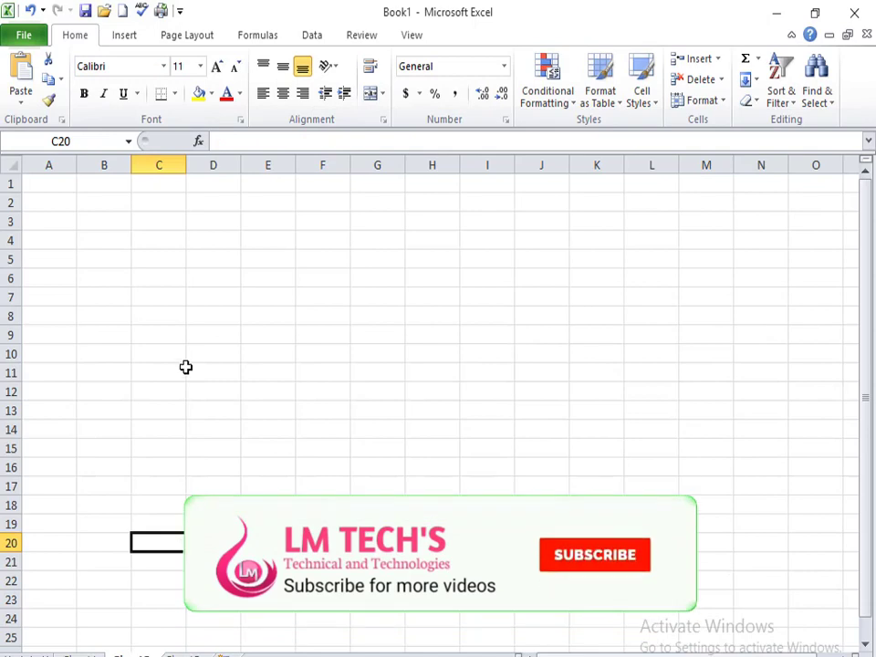
- Enter 53453 in cell B1 of the blank sheet and bring up the Cell Styles gallery for it
left_click(185, 367)
left_click(107, 185)
type("gd")
key("BackSpace")
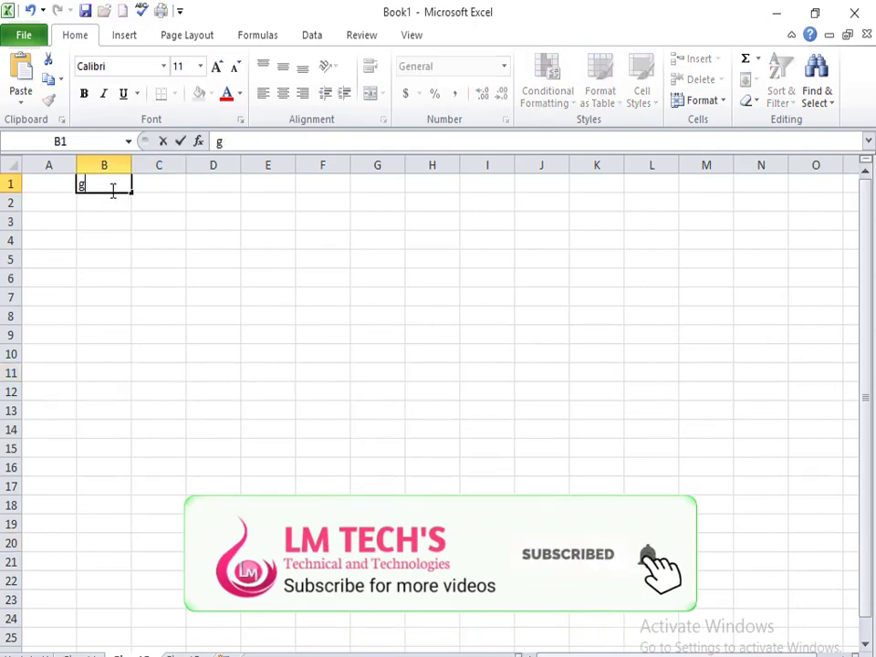
key("BackSpace")
type("53453")
left_click(180, 394)
left_click(84, 184)
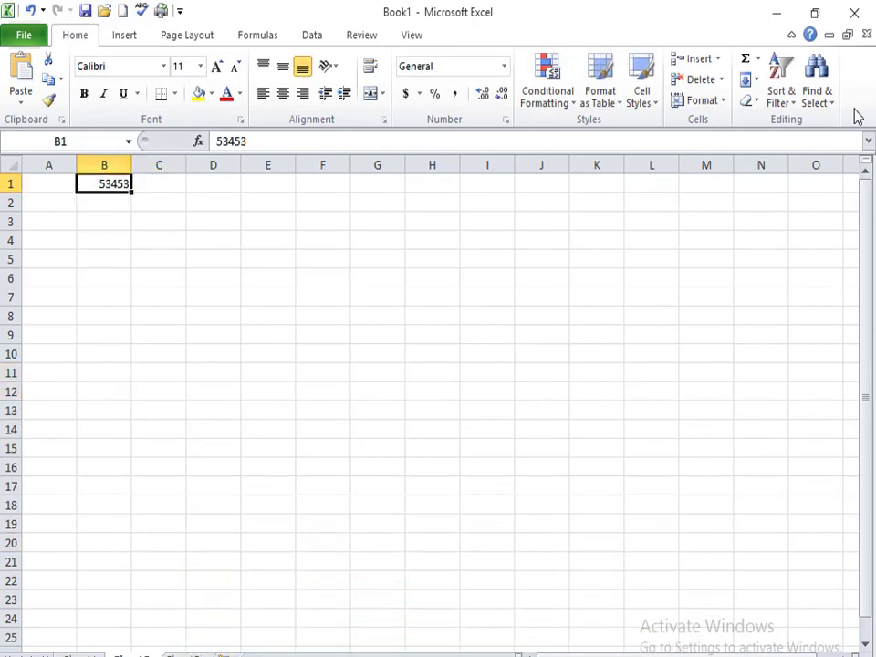
left_click(644, 97)
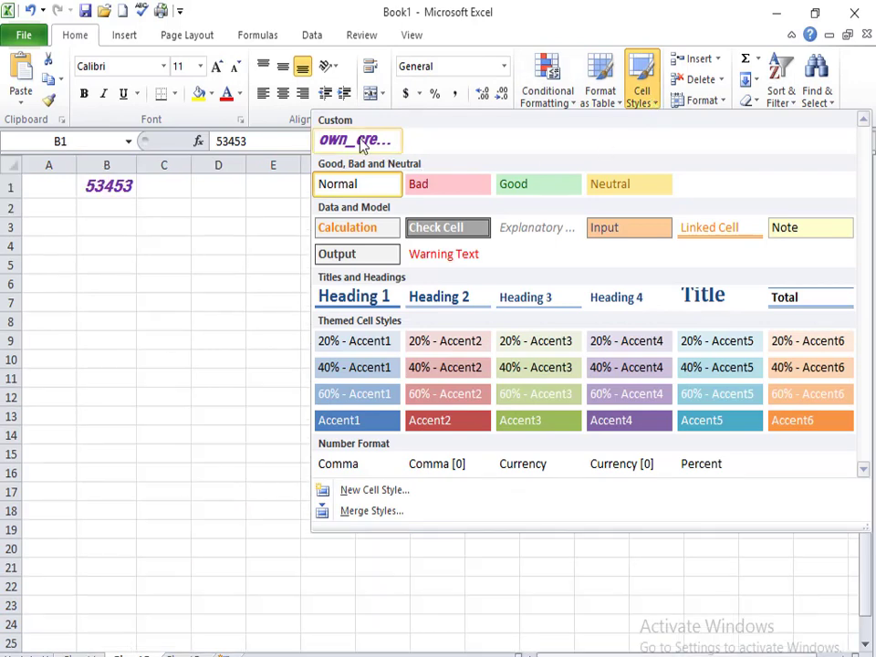